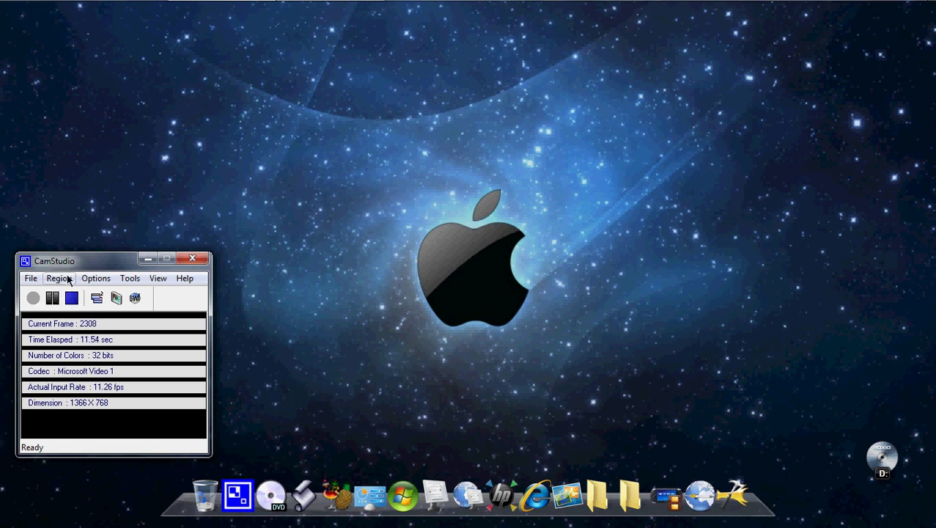
Step: Minimize the CamStudio recorder and bring up the Google home page in Internet Explorer
{"action": "left_click", "coordinate": [148, 259]}
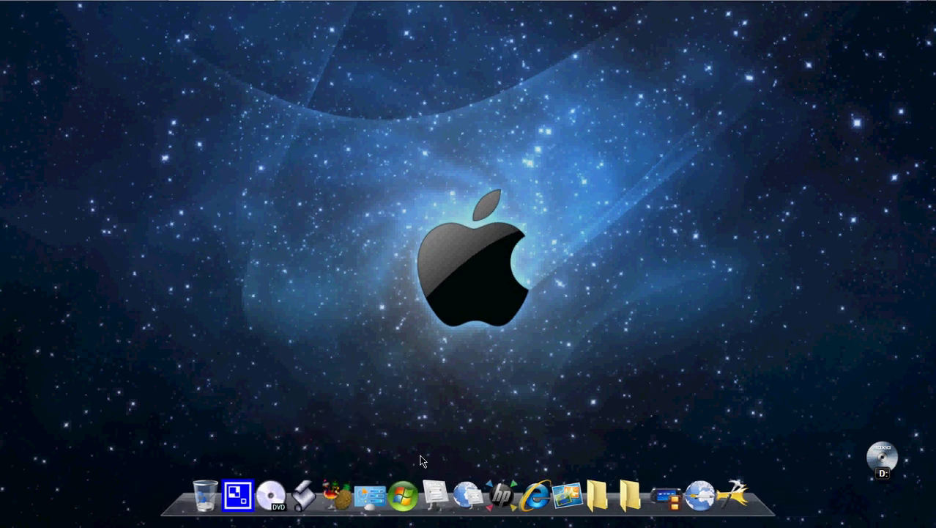
{"action": "left_click", "coordinate": [537, 485]}
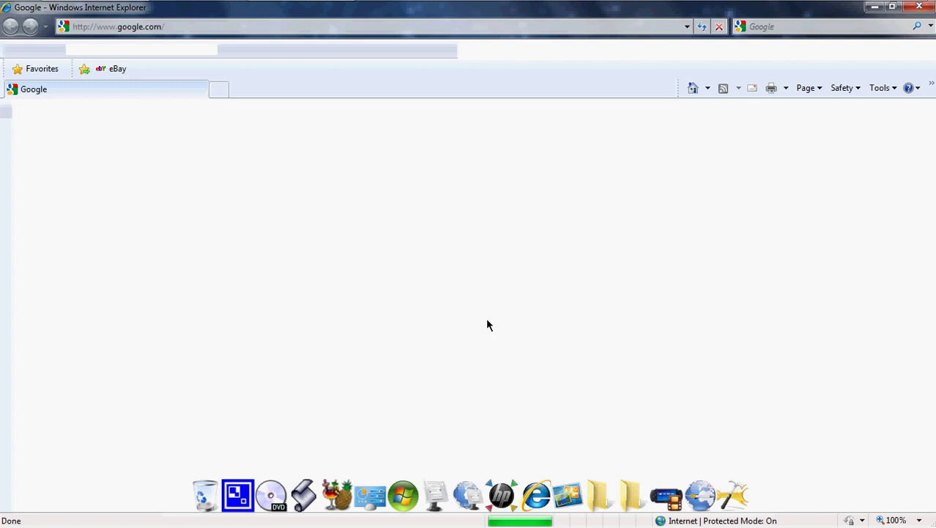
{"action": "left_click", "coordinate": [874, 8]}
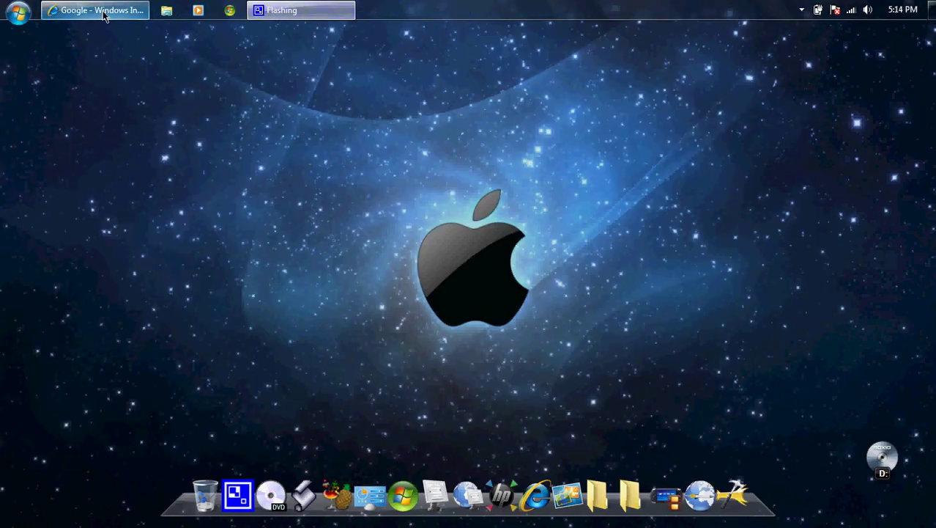
{"action": "left_click", "coordinate": [117, 12]}
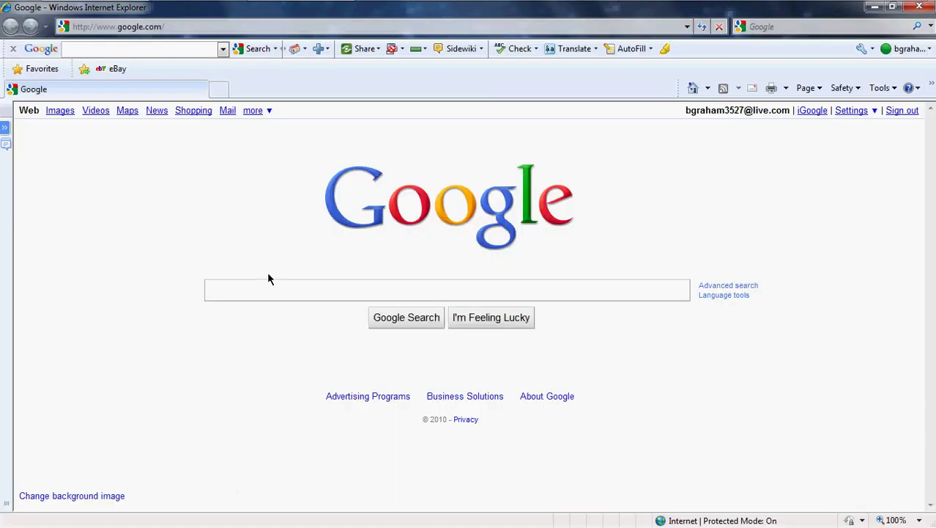
Step: Search Google for "dvd decrypter" and open the mrbass.org DVD Decrypter download result
{"action": "type", "text": "dvd de"}
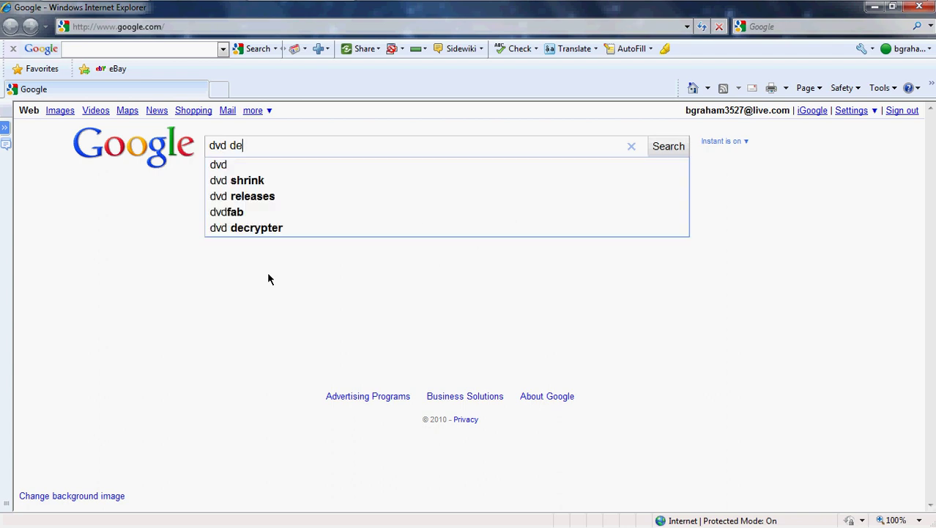
{"action": "type", "text": "cry"}
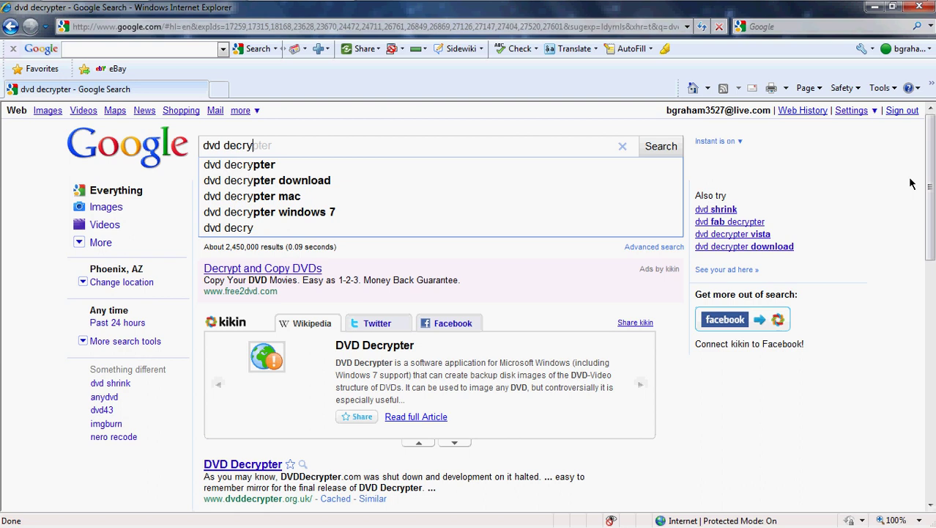
{"action": "left_click_drag", "start_coordinate": [929, 162], "coordinate": [933, 243]}
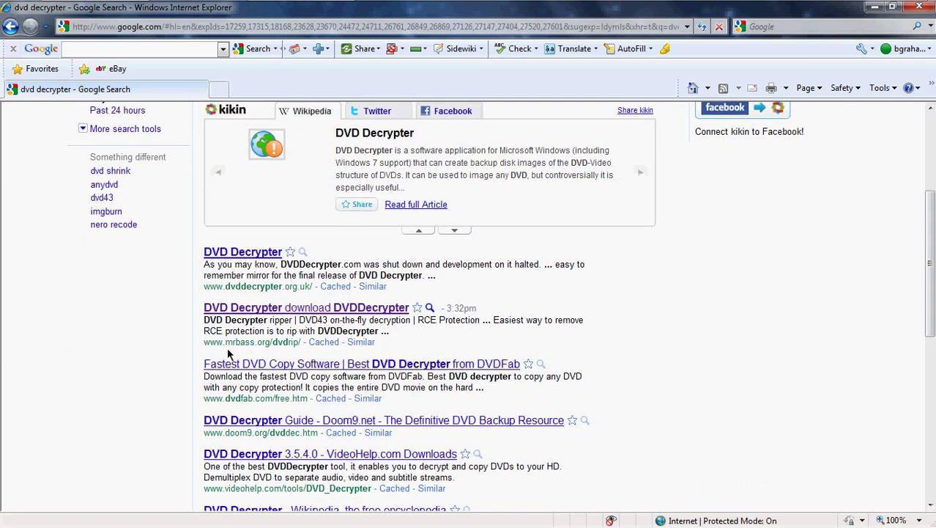
{"action": "left_click", "coordinate": [261, 312]}
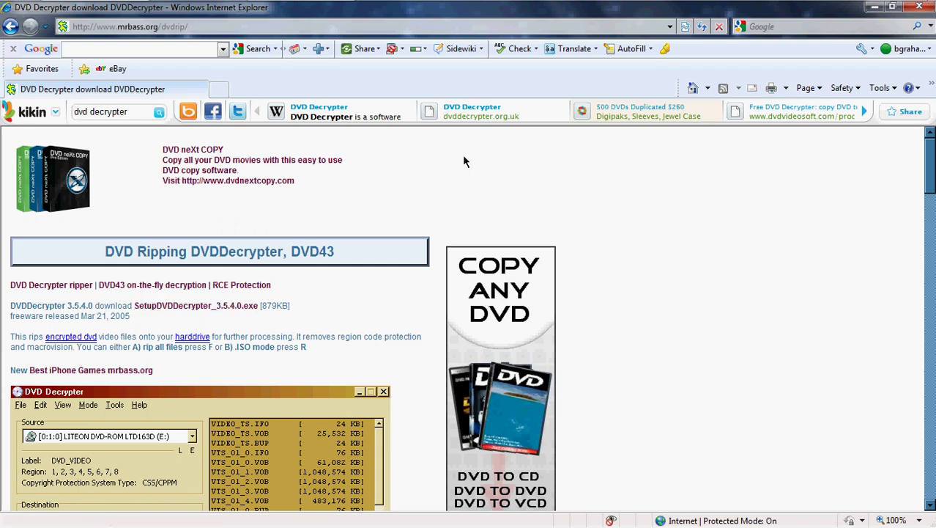
Step: Return to the Google results and change the search to "dvd shrink"
{"action": "left_click", "coordinate": [10, 29]}
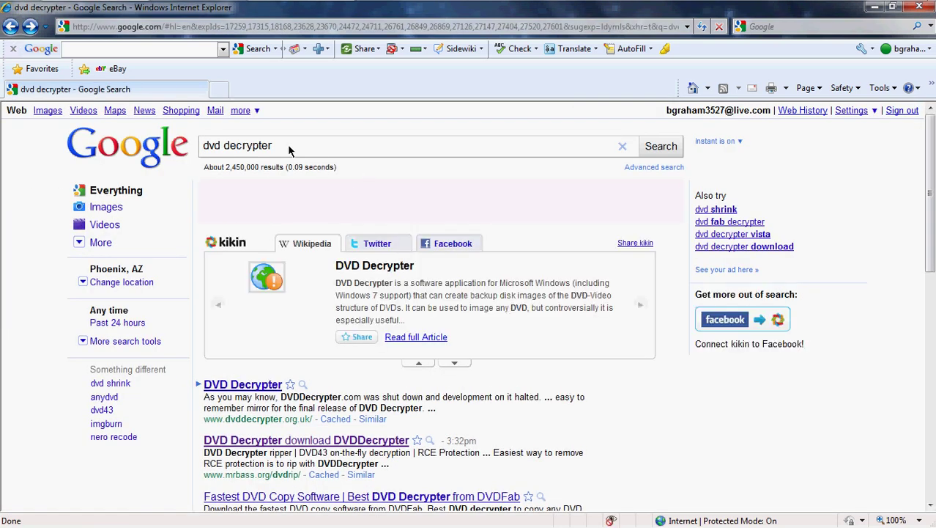
{"action": "key", "text": "BackSpace"}
{"action": "key", "text": "BackSpace"}
{"action": "key", "text": "BackSpace"}
{"action": "key", "text": "BackSpace"}
{"action": "key", "text": "BackSpace"}
{"action": "key", "text": "BackSpace"}
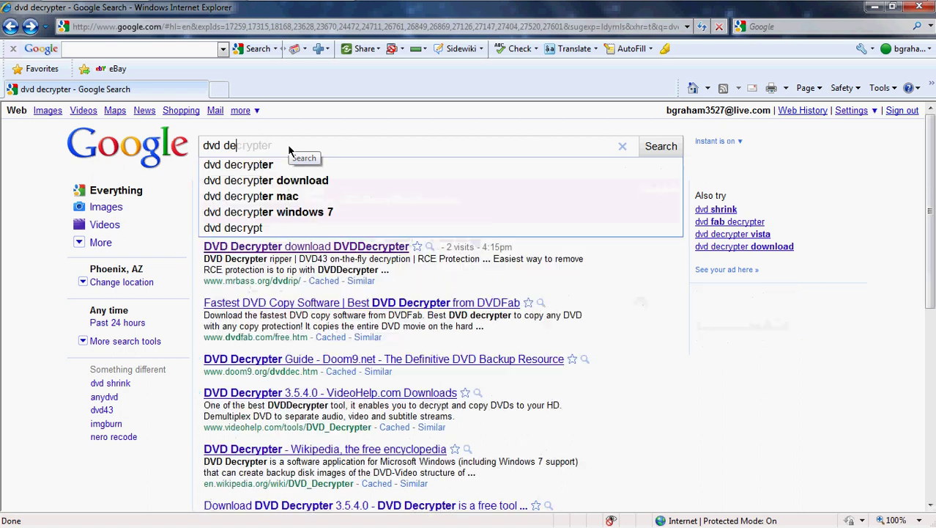
{"action": "type", "text": "s"}
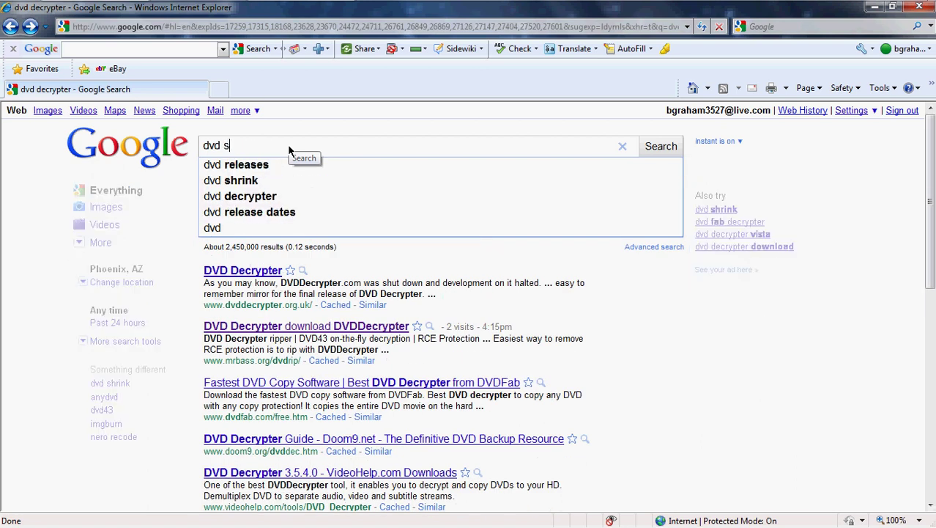
{"action": "type", "text": "hr"}
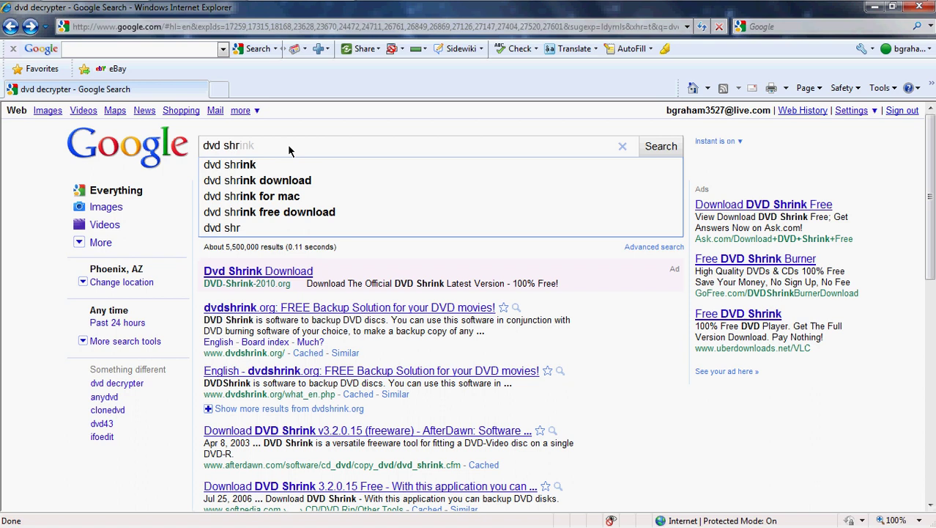
Step: Close the ShopperReports sidebar and open the mrbass.org DVDShrink freeware download result
{"action": "scroll", "coordinate": [307, 264], "scroll_direction": "down", "scroll_amount": 3}
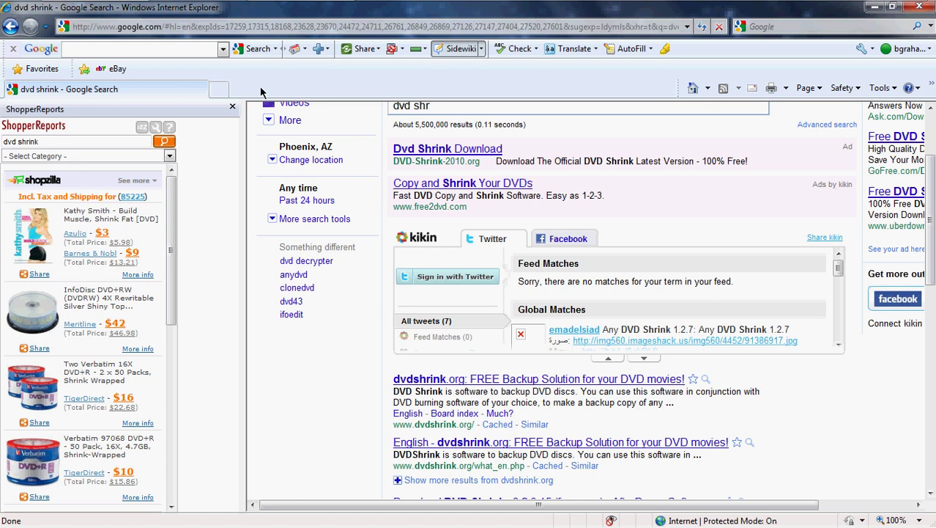
{"action": "left_click", "coordinate": [234, 108]}
{"action": "left_click_drag", "start_coordinate": [929, 190], "coordinate": [926, 278]}
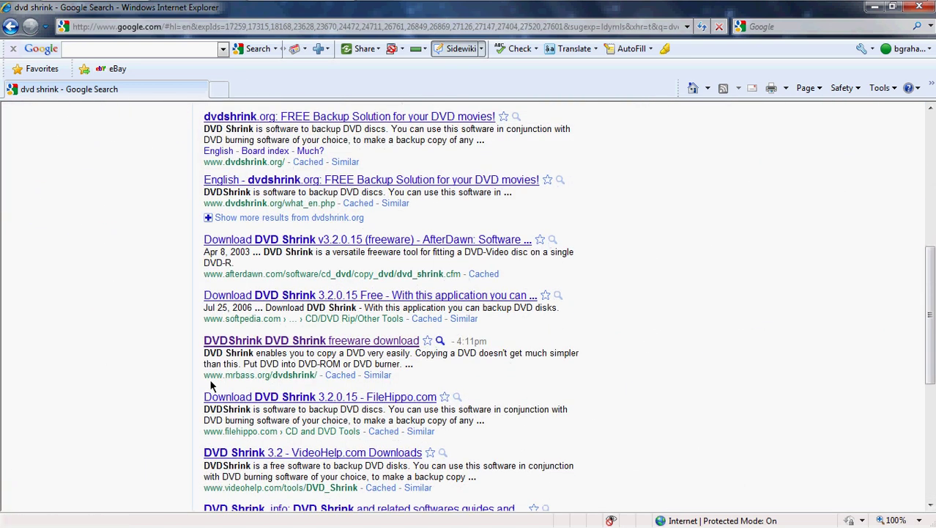
{"action": "left_click", "coordinate": [251, 343]}
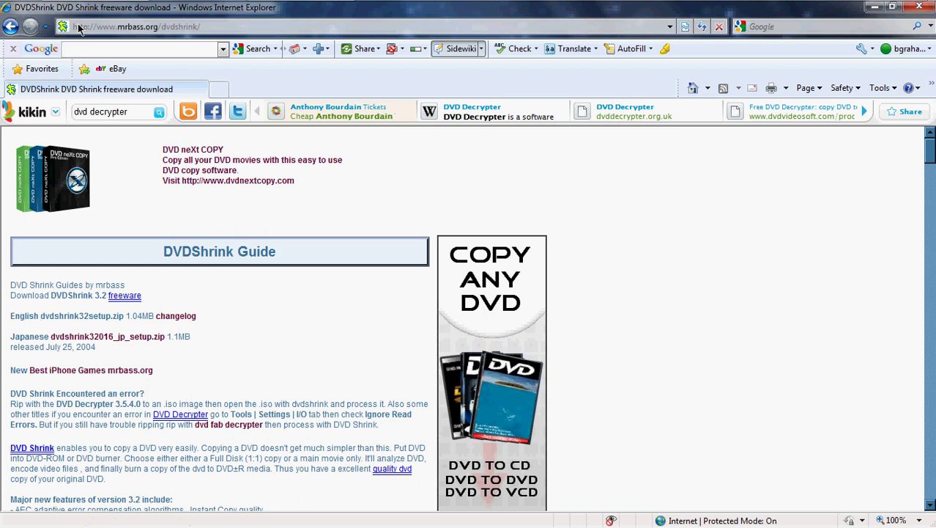
Step: Return to the Google results and replace the query with a search for HandBrake
{"action": "left_click", "coordinate": [11, 27]}
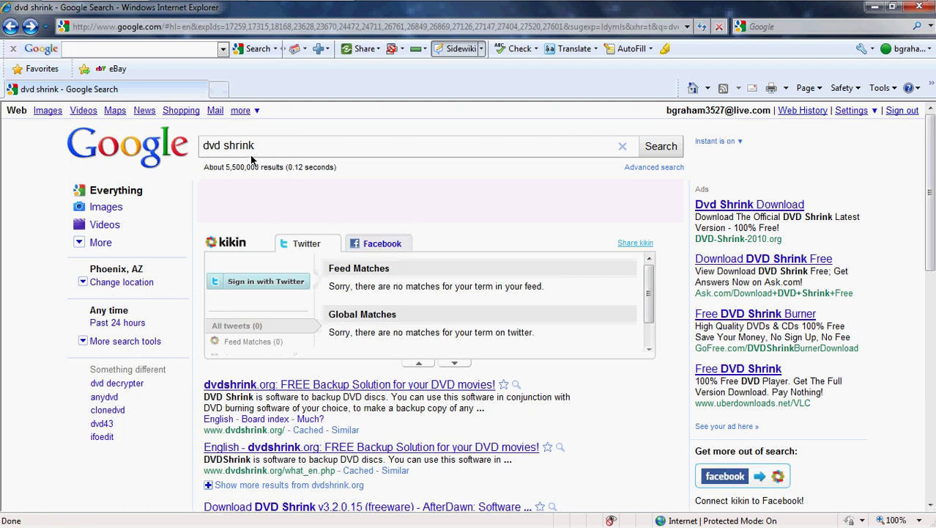
{"action": "key", "text": "BackSpace"}
{"action": "key", "text": "BackSpace"}
{"action": "key", "text": "BackSpace"}
{"action": "key", "text": "BackSpace"}
{"action": "key", "text": "BackSpace"}
{"action": "key", "text": "BackSpace"}
{"action": "key", "text": "BackSpace"}
{"action": "key", "text": "BackSpace"}
{"action": "key", "text": "BackSpace"}
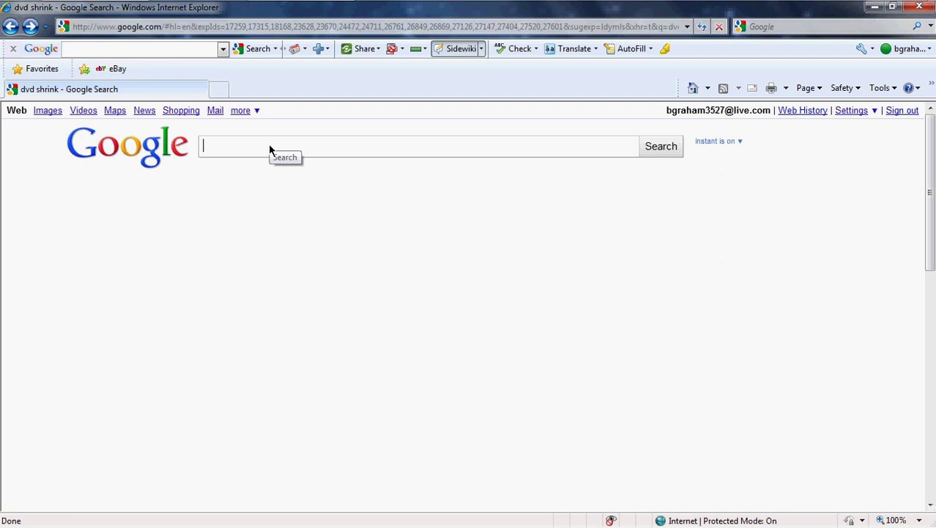
{"action": "type", "text": "na"}
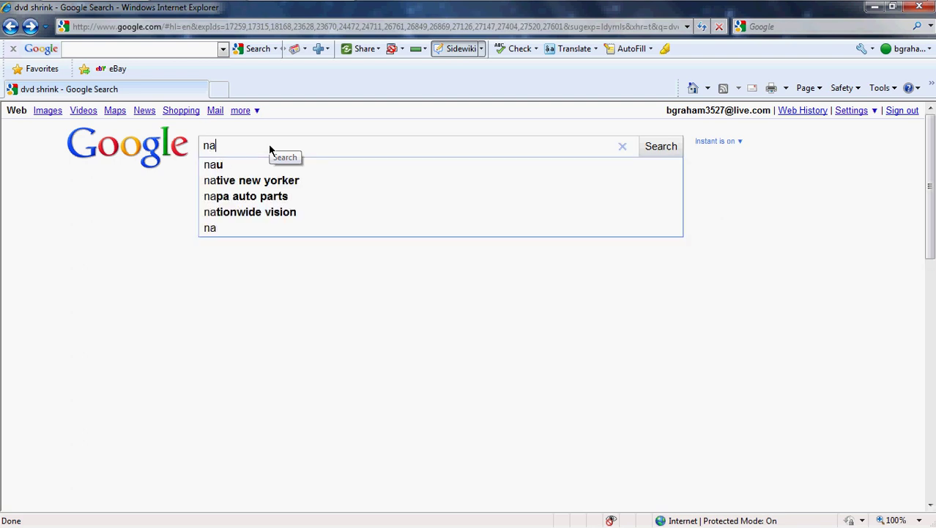
{"action": "type", "text": "d"}
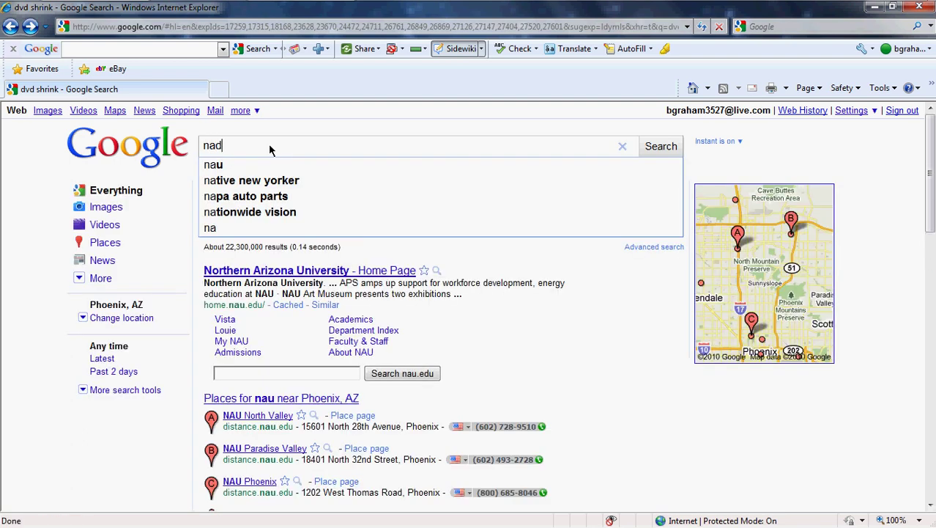
{"action": "type", "text": "b"}
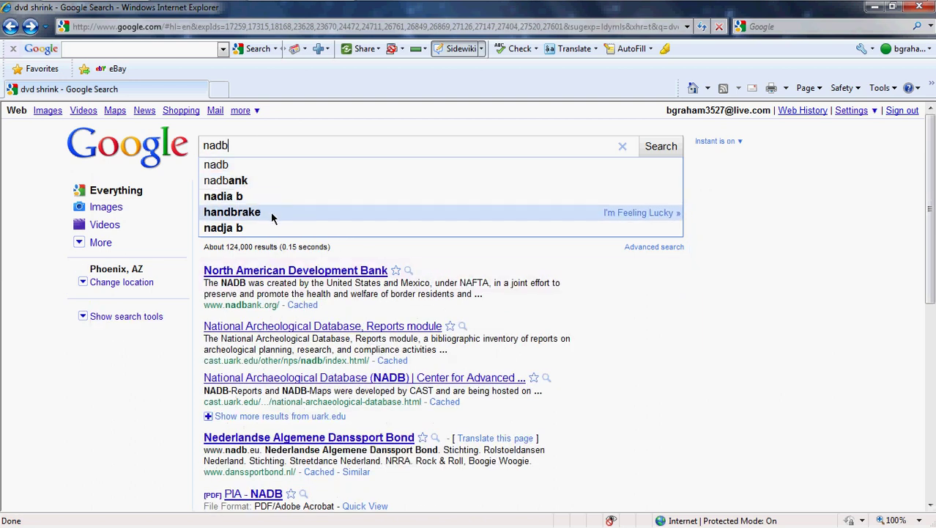
{"action": "type", "text": "rak"}
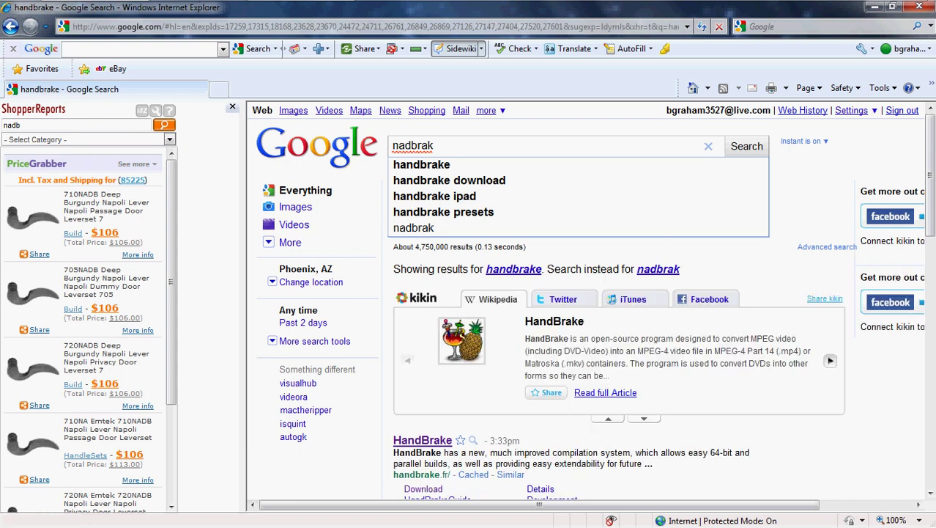
Step: Open the handbrake.fr site from the results, view its download page, and close the browser
{"action": "left_click_drag", "start_coordinate": [927, 136], "coordinate": [925, 191]}
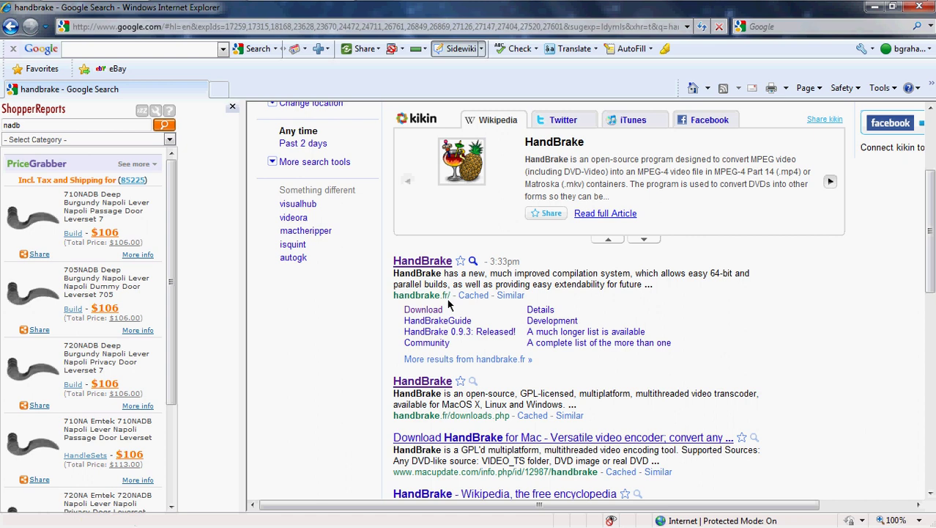
{"action": "left_click", "coordinate": [429, 265]}
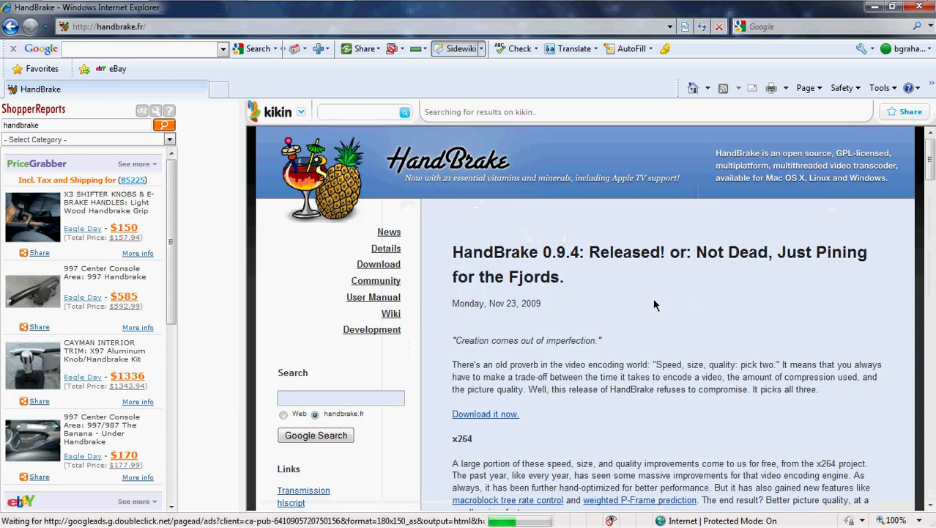
{"action": "left_click", "coordinate": [513, 413]}
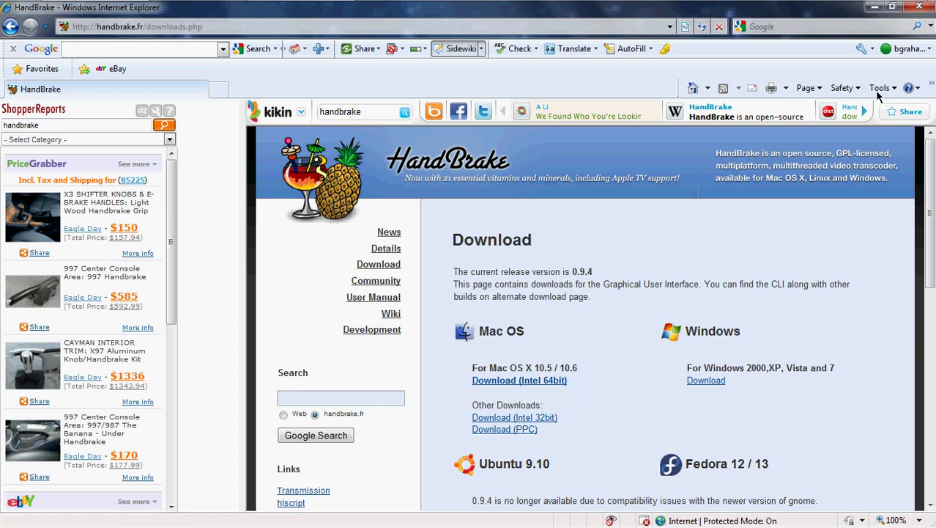
{"action": "left_click", "coordinate": [921, 8]}
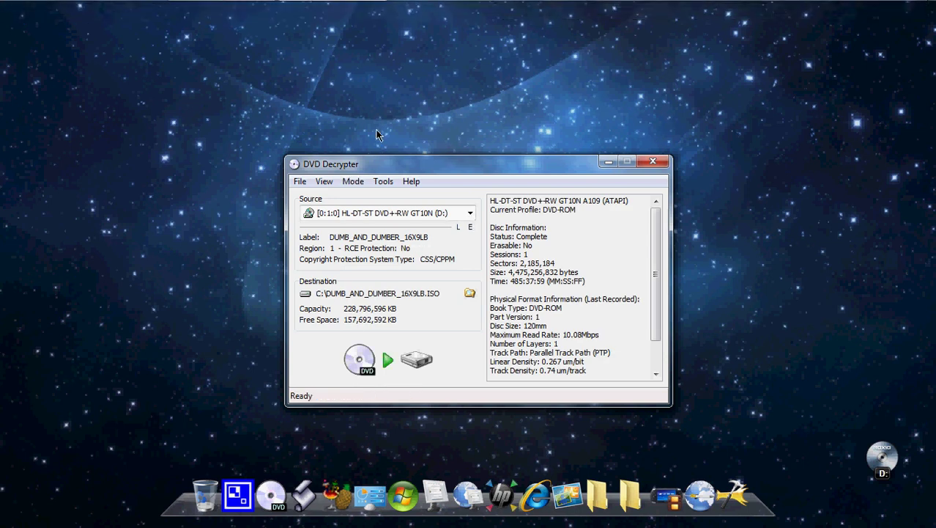
Step: In DVD Decrypter, set the mode to ISO Read
{"action": "left_click", "coordinate": [353, 181]}
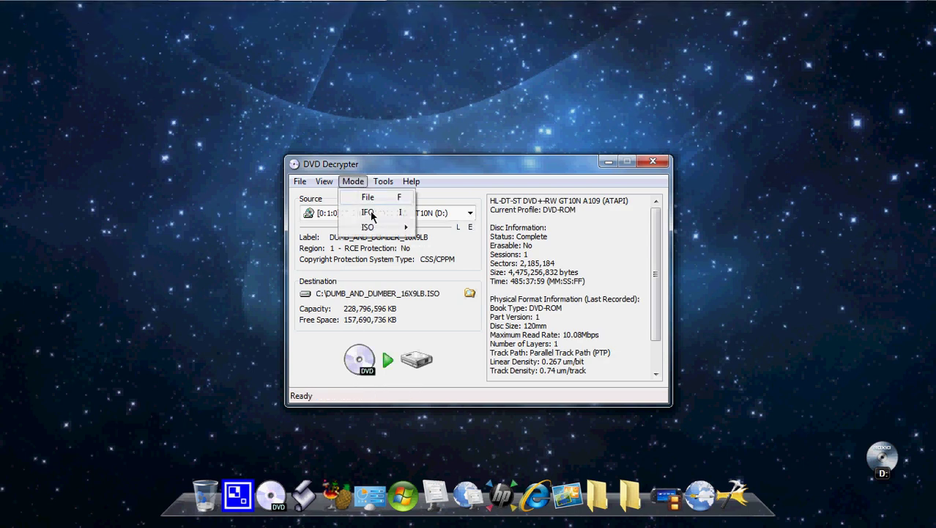
{"action": "mouse_move", "coordinate": [395, 227]}
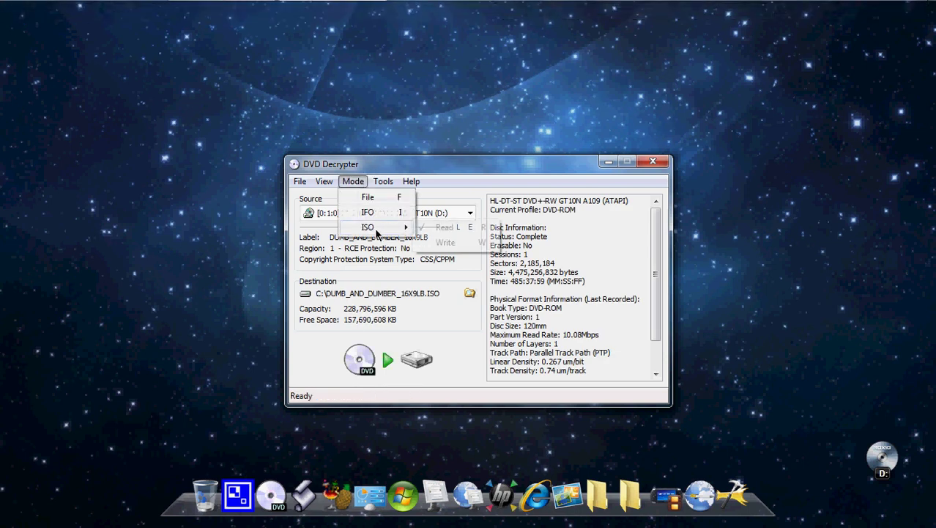
{"action": "left_click", "coordinate": [435, 230]}
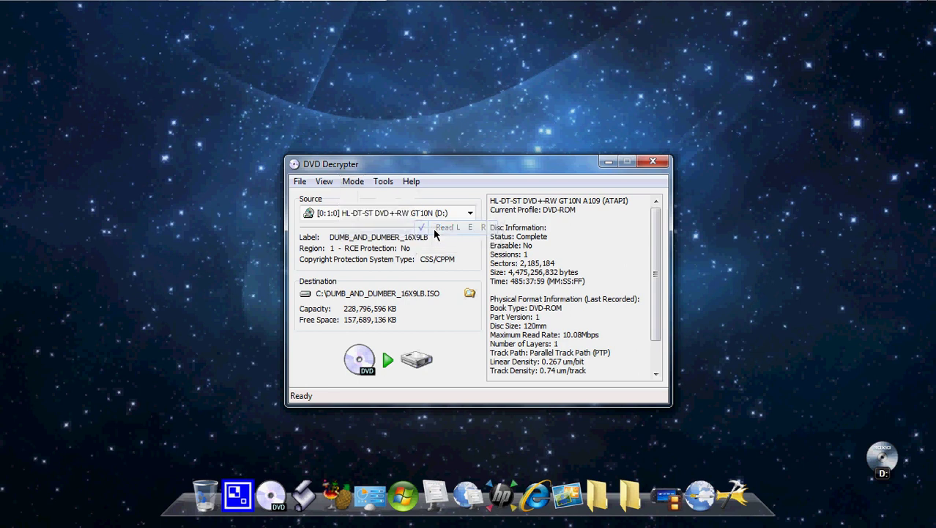
Step: Look through the Desktop contents in the destination chooser for the ISO file and close it without saving
{"action": "left_click", "coordinate": [469, 294]}
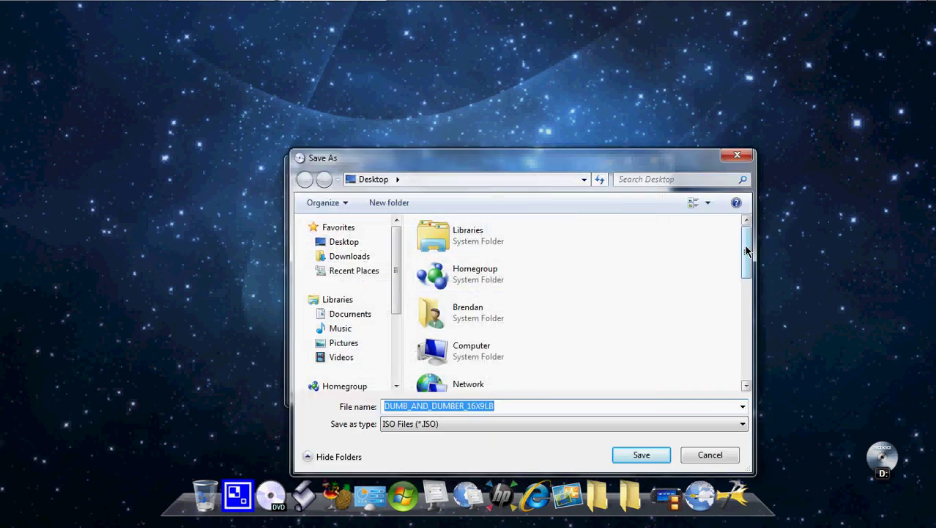
{"action": "left_click_drag", "start_coordinate": [746, 252], "coordinate": [744, 353]}
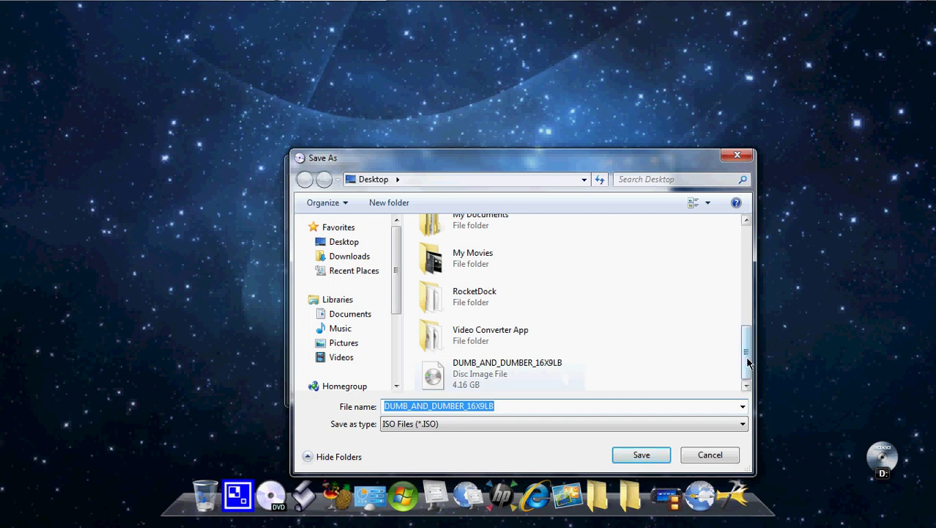
{"action": "left_click_drag", "start_coordinate": [748, 362], "coordinate": [746, 253]}
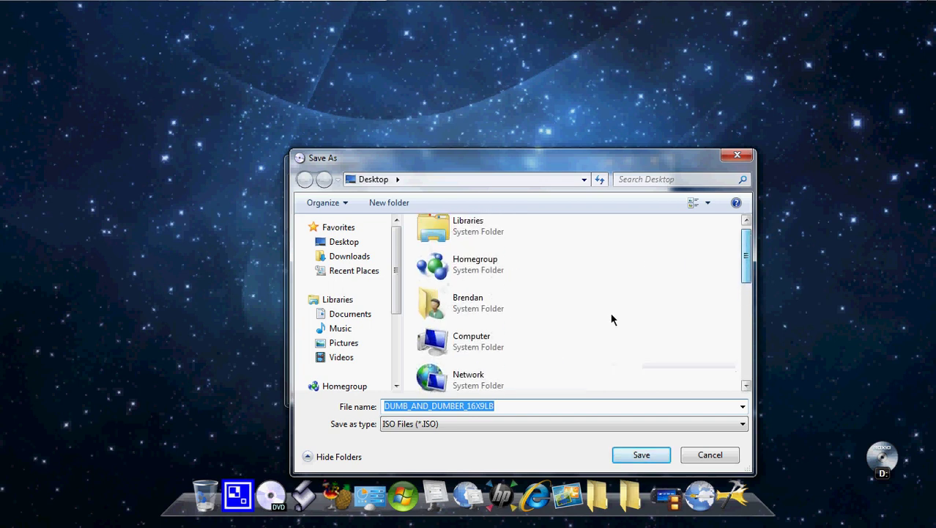
{"action": "left_click", "coordinate": [737, 157]}
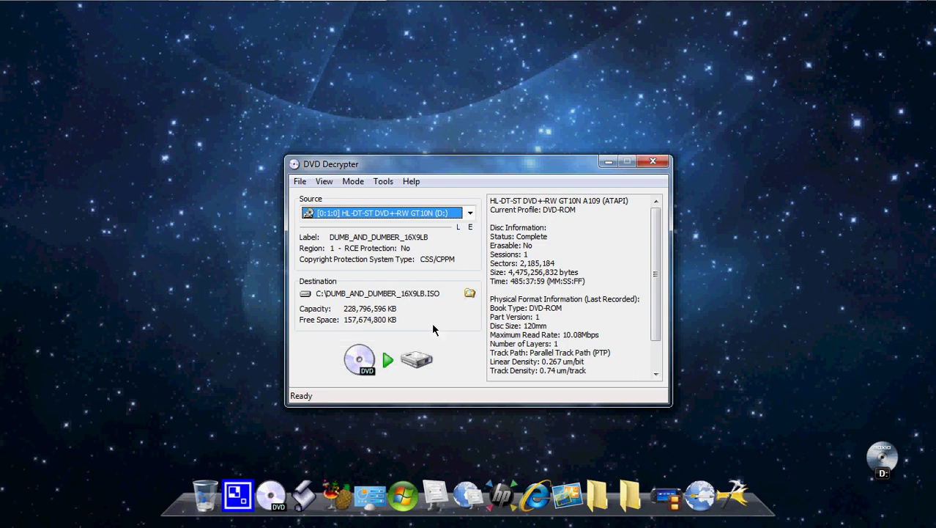
Step: Close DVD Decrypter and dismiss all of its error messages
{"action": "left_click", "coordinate": [659, 164]}
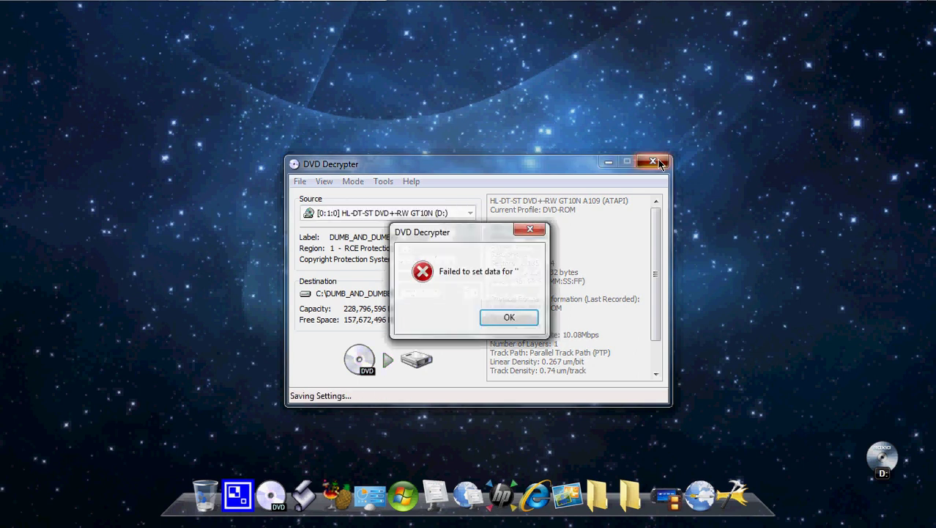
{"action": "left_click", "coordinate": [513, 317]}
{"action": "left_click", "coordinate": [555, 316]}
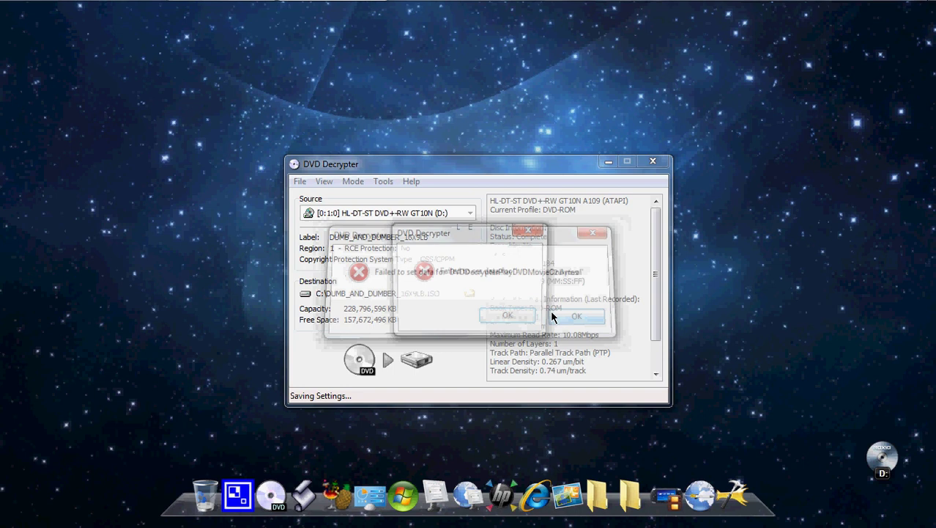
{"action": "left_click", "coordinate": [518, 318]}
{"action": "left_click", "coordinate": [523, 318]}
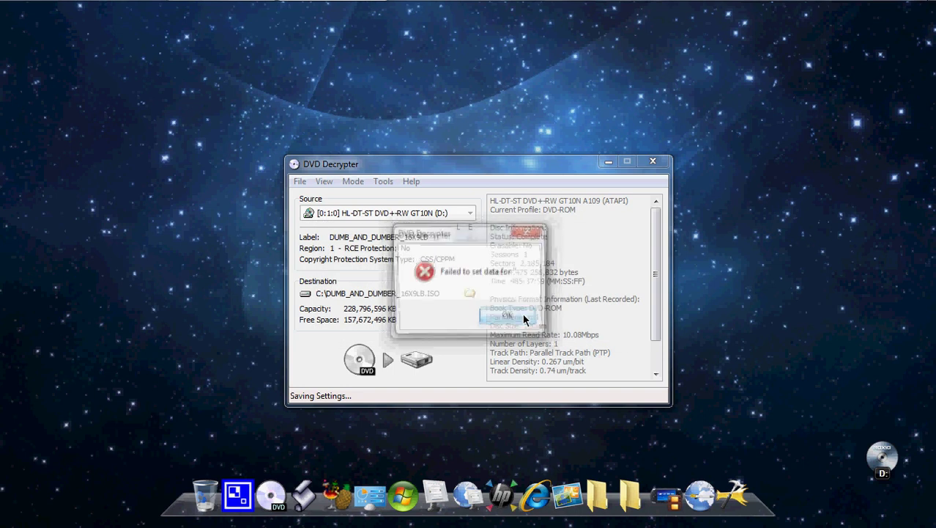
{"action": "left_click", "coordinate": [524, 318]}
{"action": "left_click", "coordinate": [524, 317]}
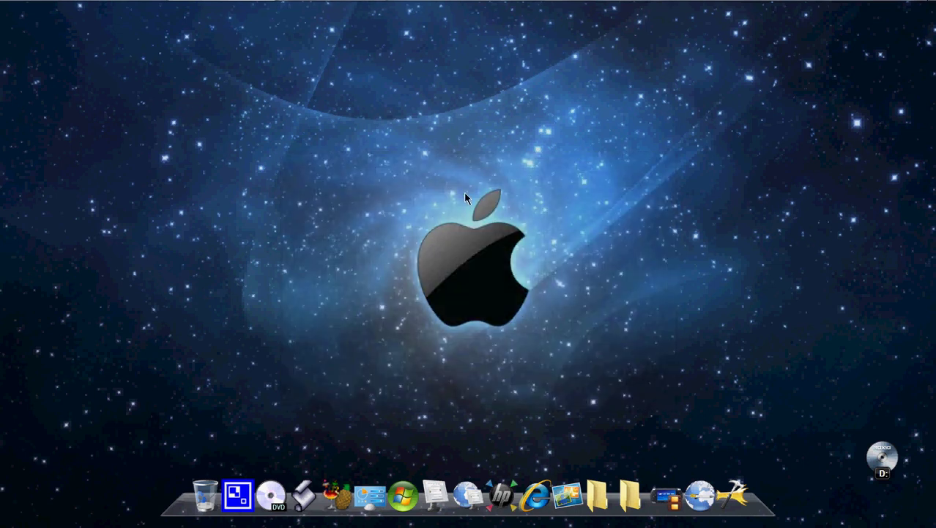
Step: Start DVD Shrink and open the disc image DUMB_AND_DUMBER_16X9LB from the Desktop
{"action": "left_click", "coordinate": [303, 469]}
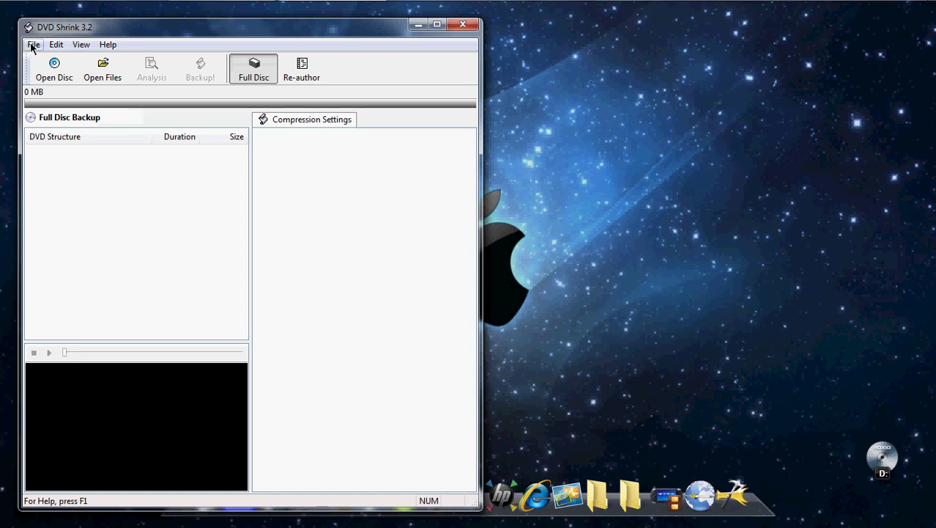
{"action": "left_click", "coordinate": [33, 44]}
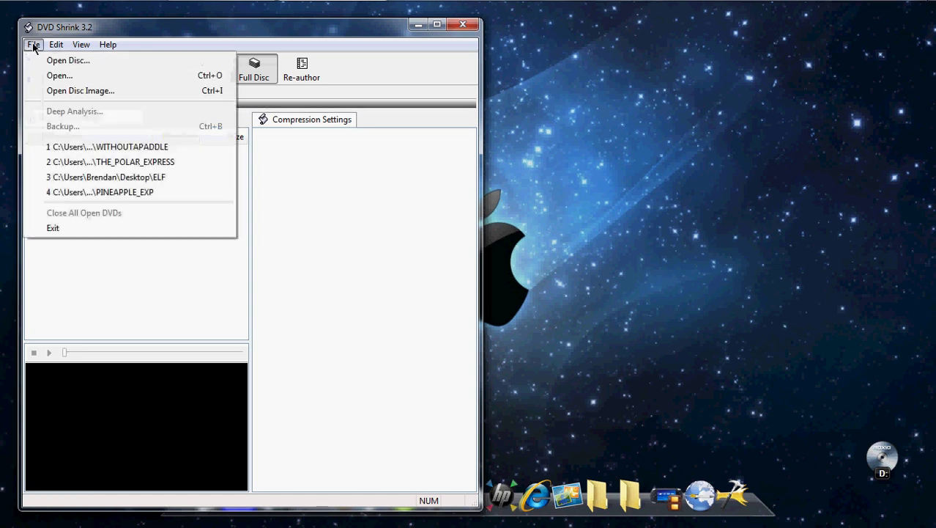
{"action": "left_click", "coordinate": [69, 88]}
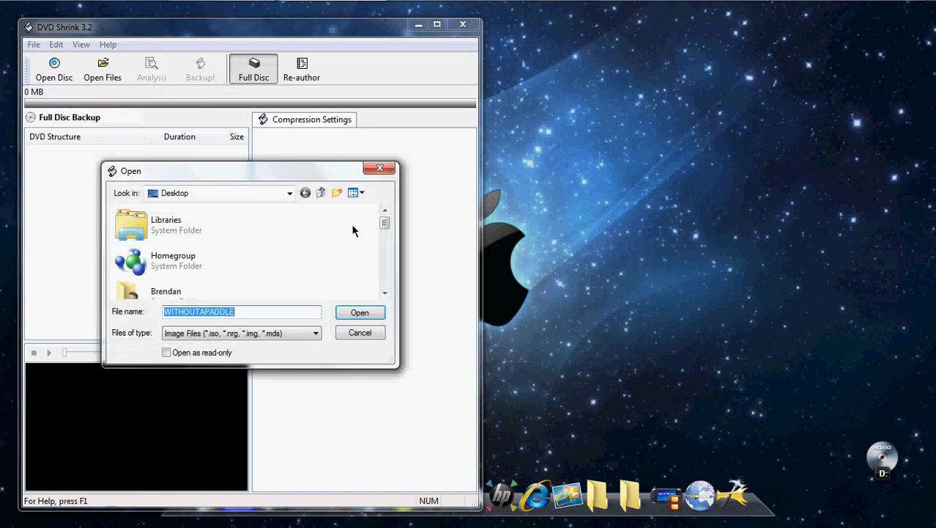
{"action": "left_click_drag", "start_coordinate": [381, 225], "coordinate": [373, 286]}
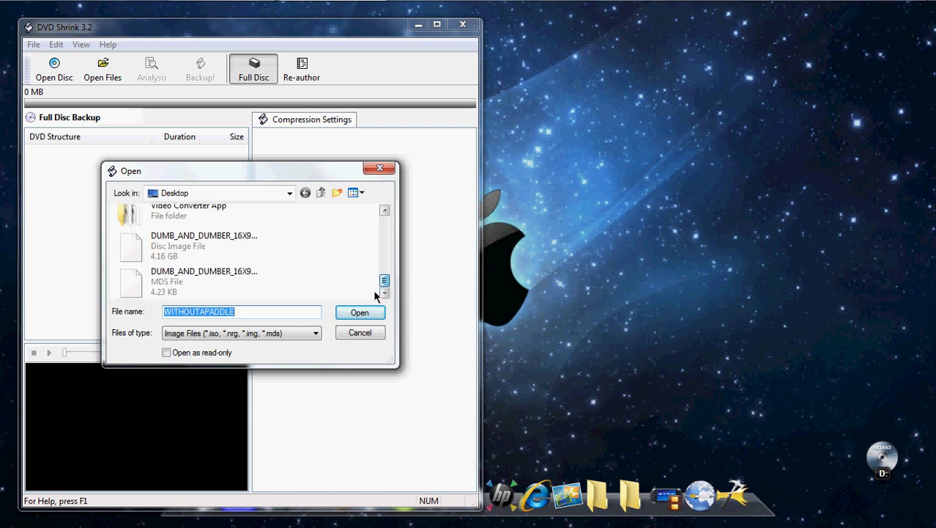
{"action": "double_click", "coordinate": [163, 253]}
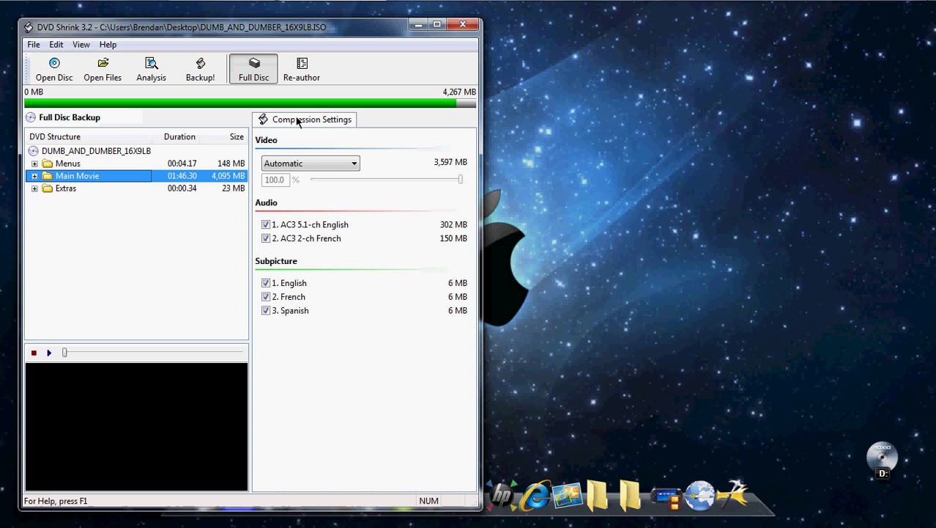
Step: Re-author the DVD with main movie Title 1, excluding the AC3 2-ch French audio and the French and Spanish subpictures
{"action": "left_click", "coordinate": [300, 76]}
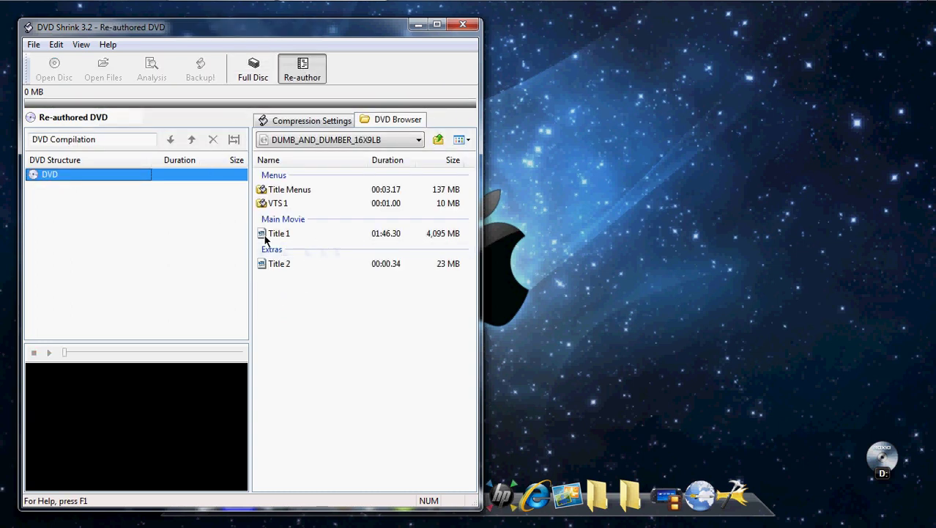
{"action": "left_click_drag", "start_coordinate": [278, 235], "coordinate": [72, 212]}
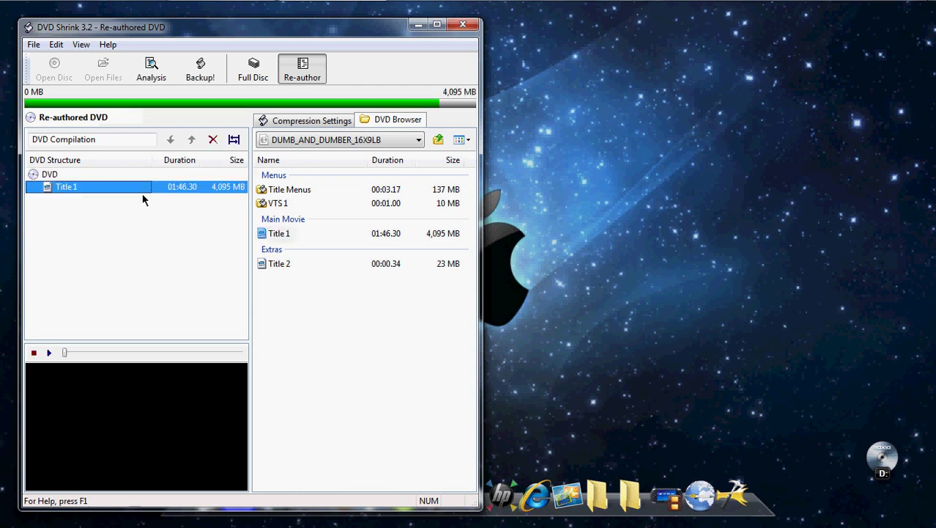
{"action": "left_click", "coordinate": [284, 124]}
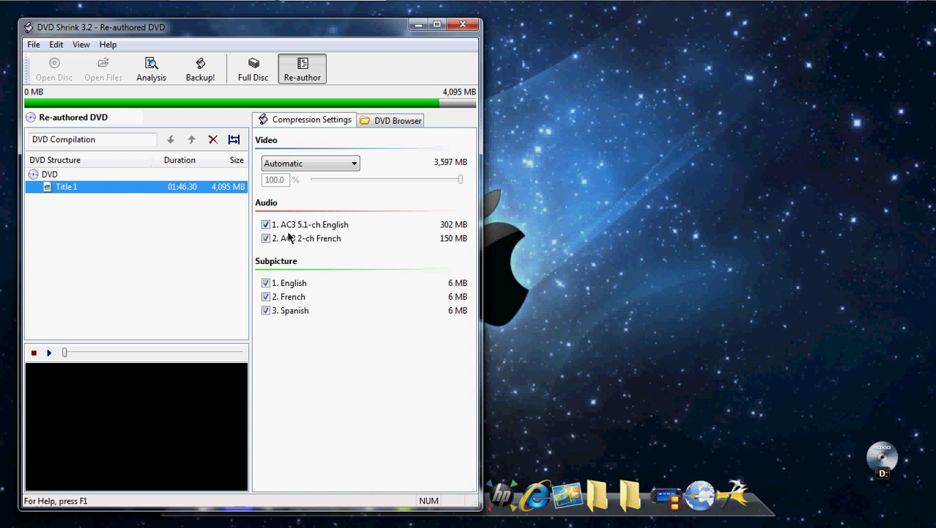
{"action": "left_click", "coordinate": [266, 239]}
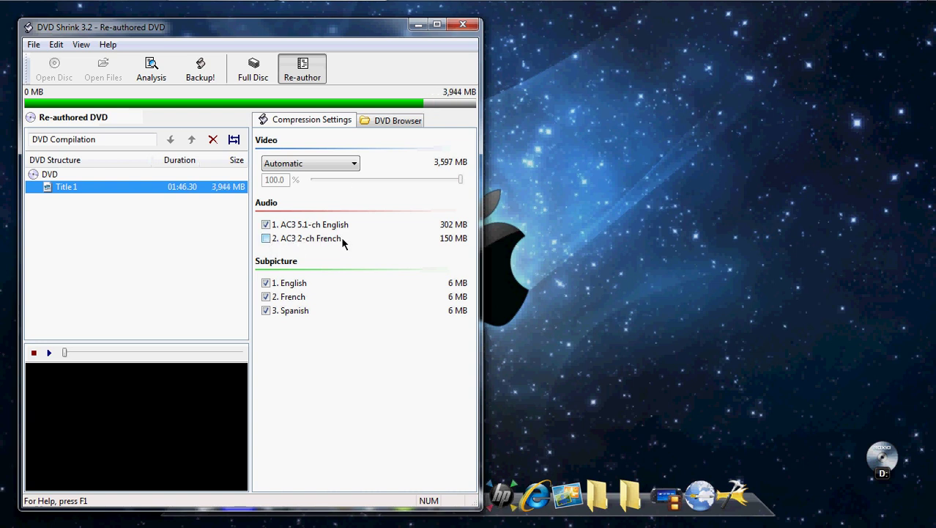
{"action": "left_click", "coordinate": [266, 296]}
{"action": "left_click", "coordinate": [266, 310]}
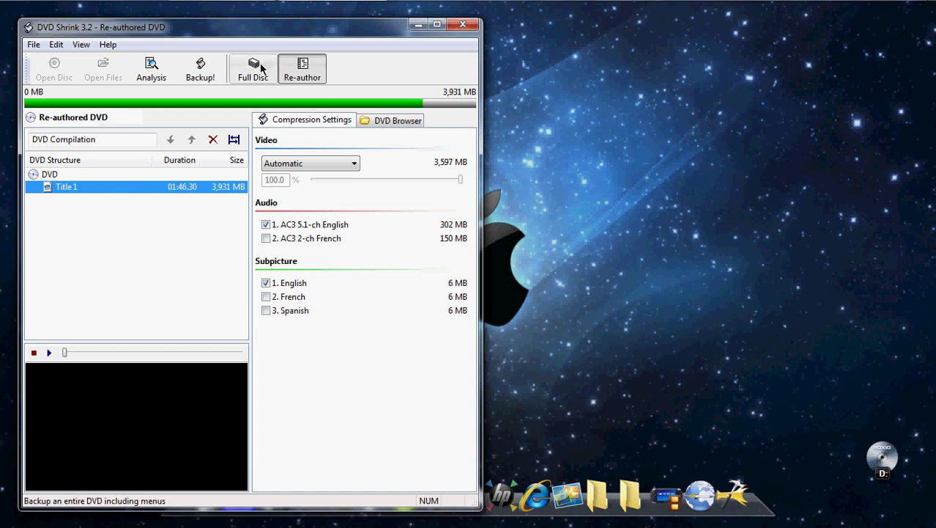
Step: Look at the available backup targets for the re-authored DVD and cancel the backup settings
{"action": "left_click", "coordinate": [203, 78]}
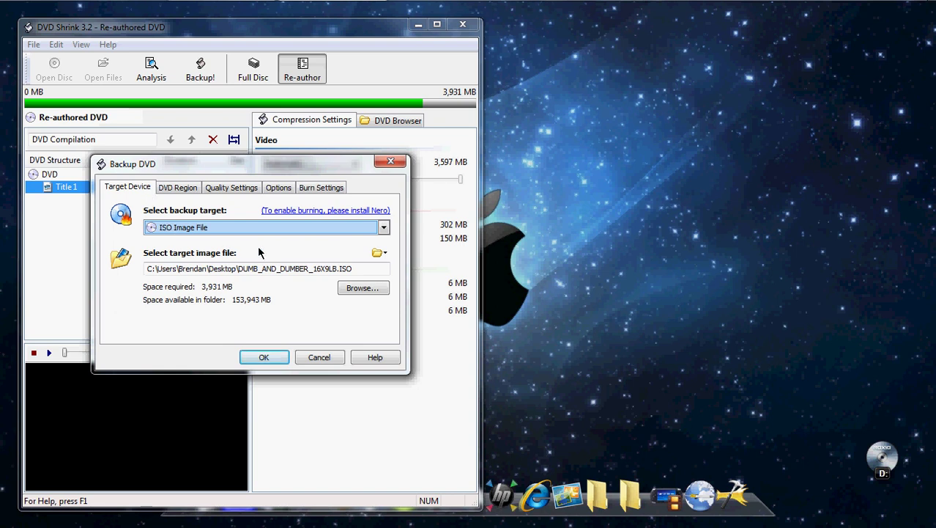
{"action": "left_click", "coordinate": [384, 229]}
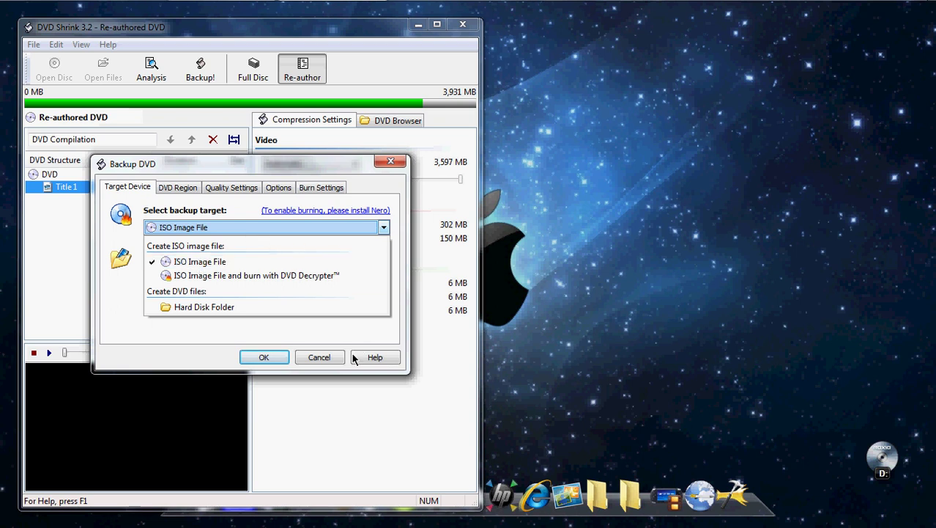
{"action": "left_click", "coordinate": [320, 358]}
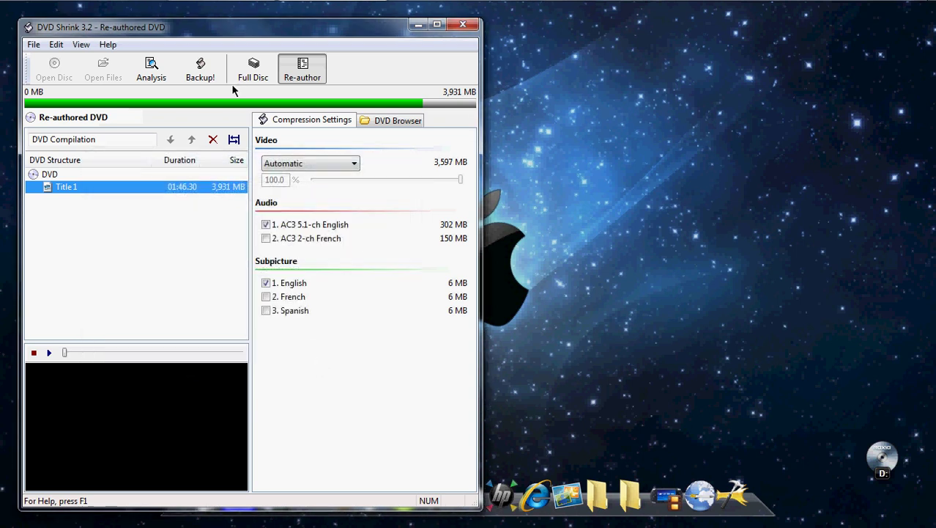
Step: Back up the re-authored DVD to an ISO image file named DUMB_AND_DUMBER_2 on the Desktop
{"action": "left_click", "coordinate": [201, 68]}
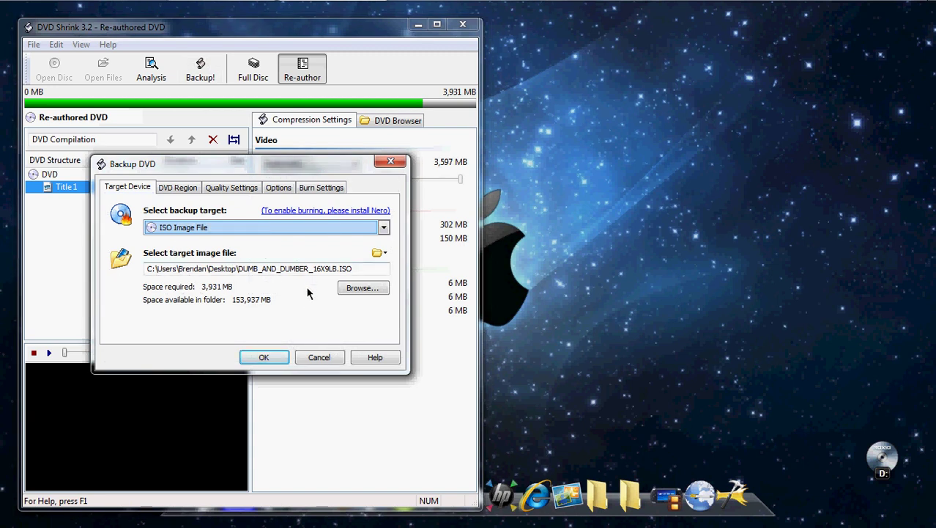
{"action": "left_click", "coordinate": [360, 289]}
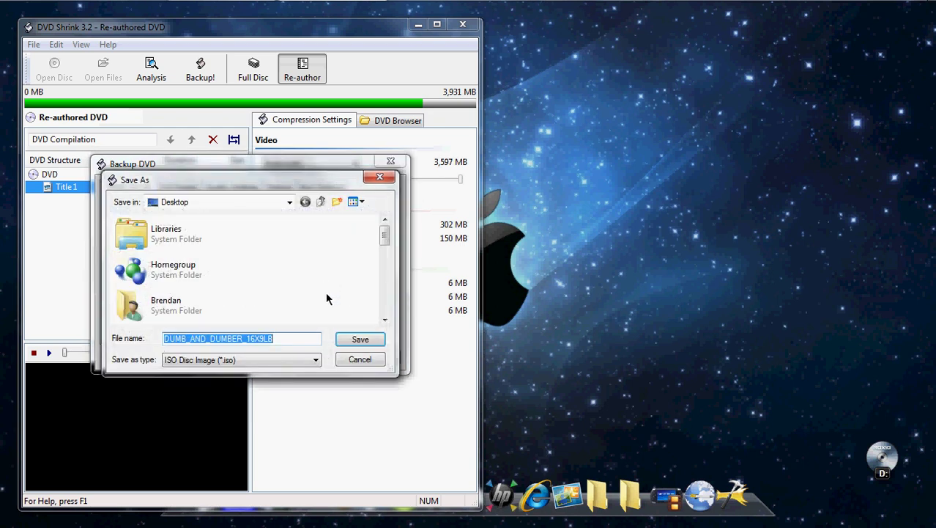
{"action": "left_click", "coordinate": [284, 344]}
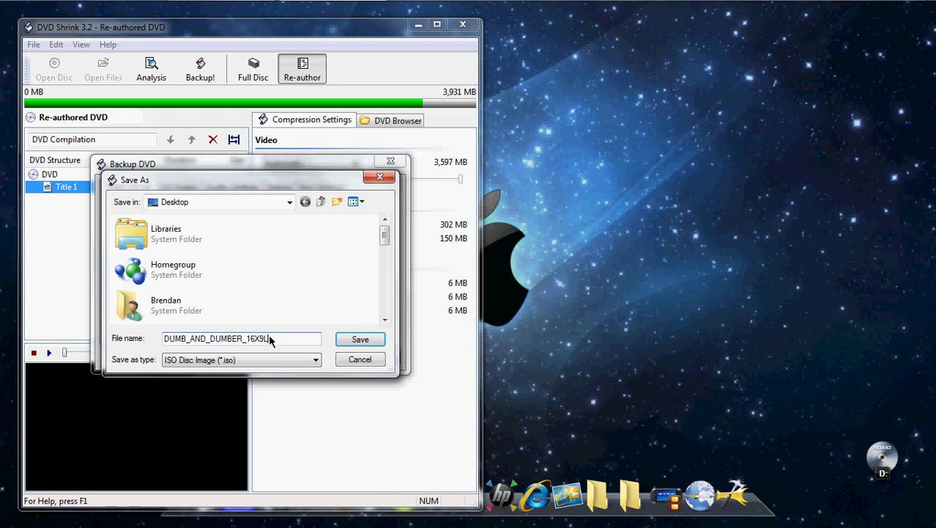
{"action": "key", "text": "BackSpace"}
{"action": "key", "text": "BackSpace"}
{"action": "key", "text": "BackSpace"}
{"action": "key", "text": "BackSpace"}
{"action": "key", "text": "BackSpace"}
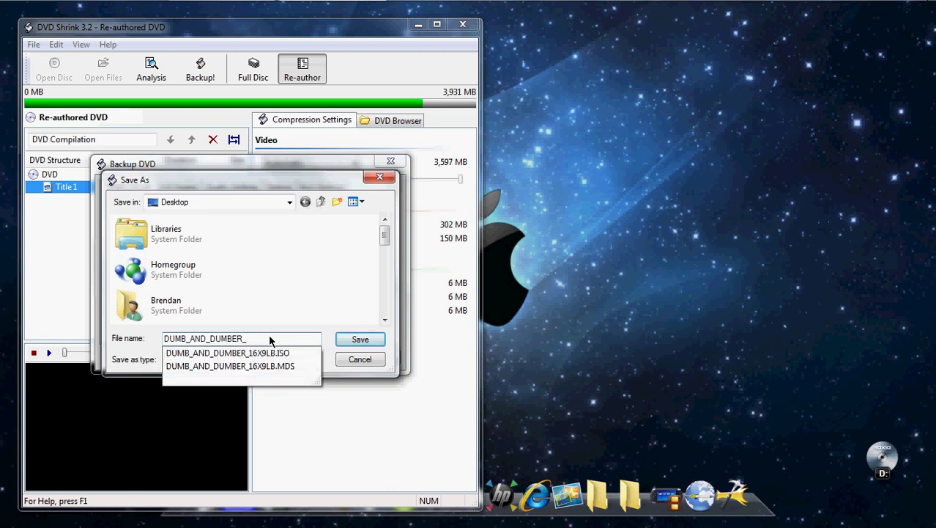
{"action": "type", "text": "2"}
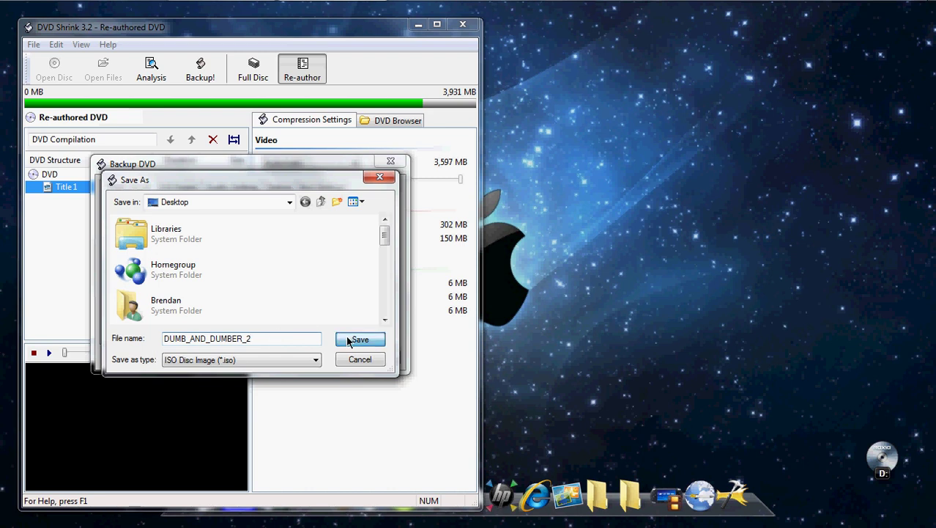
{"action": "left_click", "coordinate": [355, 339]}
{"action": "left_click", "coordinate": [264, 357]}
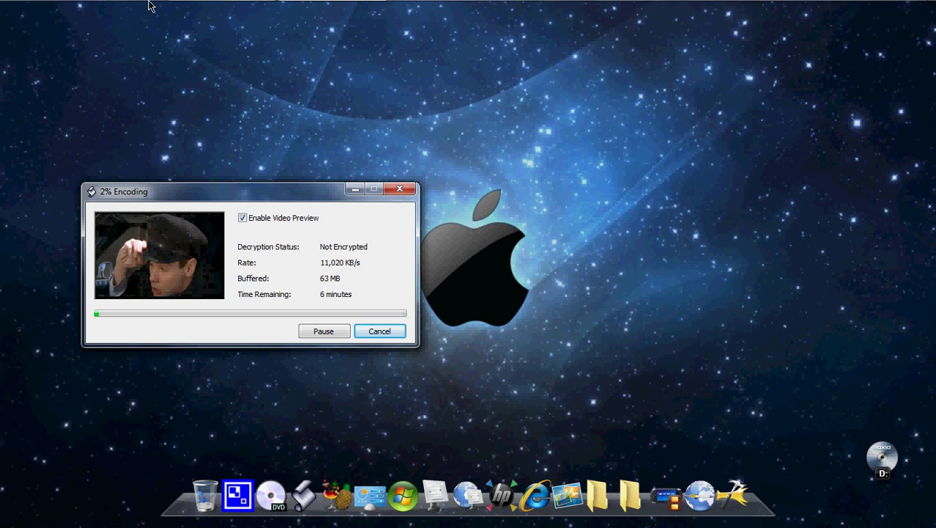
{"action": "mouse_move", "coordinate": [197, 3]}
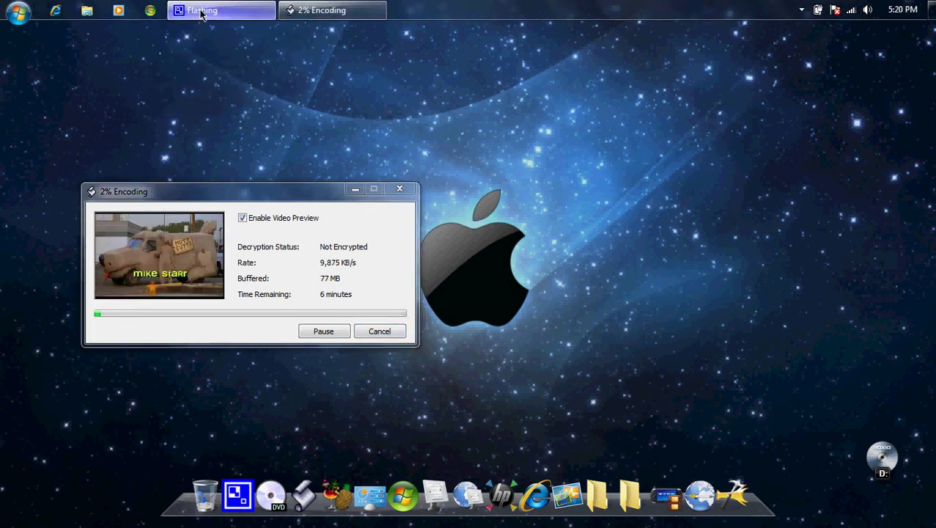
{"action": "left_click", "coordinate": [801, 9]}
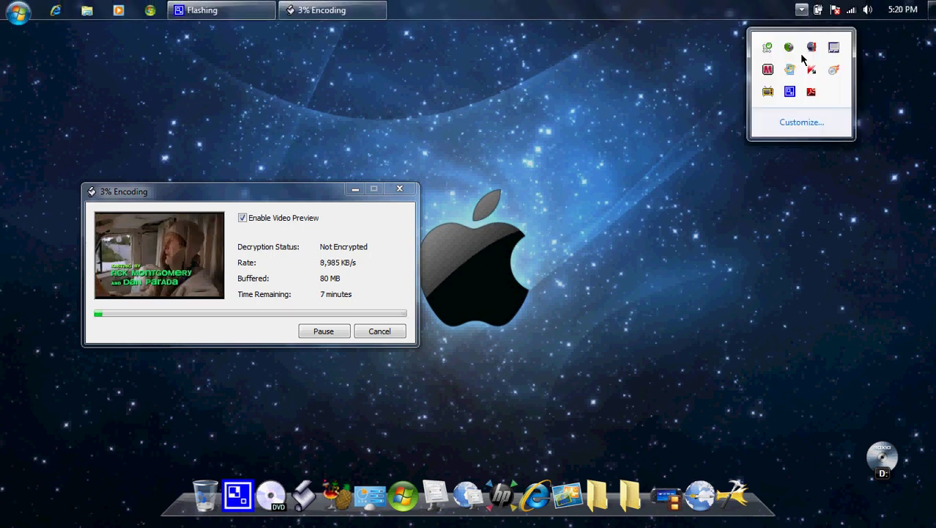
{"action": "left_click", "coordinate": [790, 91]}
{"action": "left_click", "coordinate": [33, 298]}
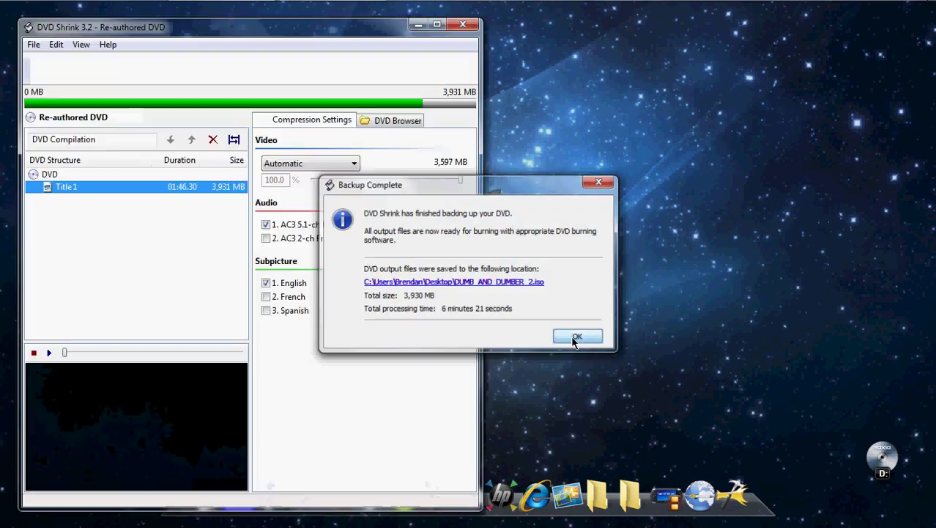
Step: Dismiss the backup completion message and close DVD Shrink
{"action": "left_click", "coordinate": [567, 337]}
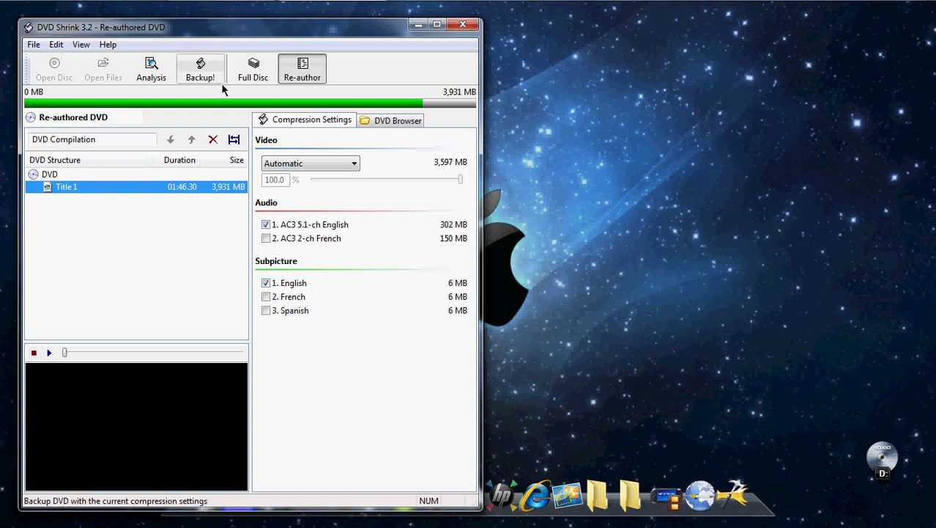
{"action": "left_click", "coordinate": [468, 27]}
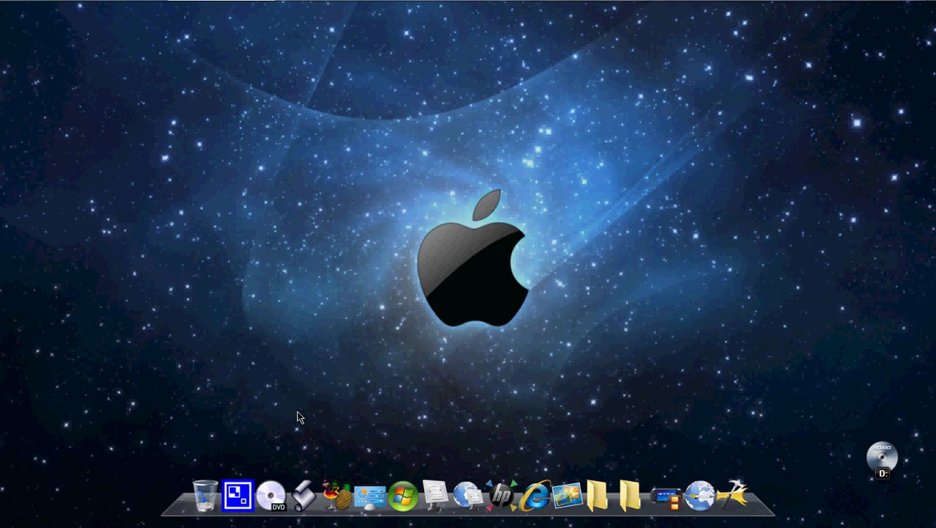
Step: Start HandBrake and load the disc image DUMB_AND_DUMBER_2 from the Desktop as a video file source
{"action": "left_click", "coordinate": [335, 480]}
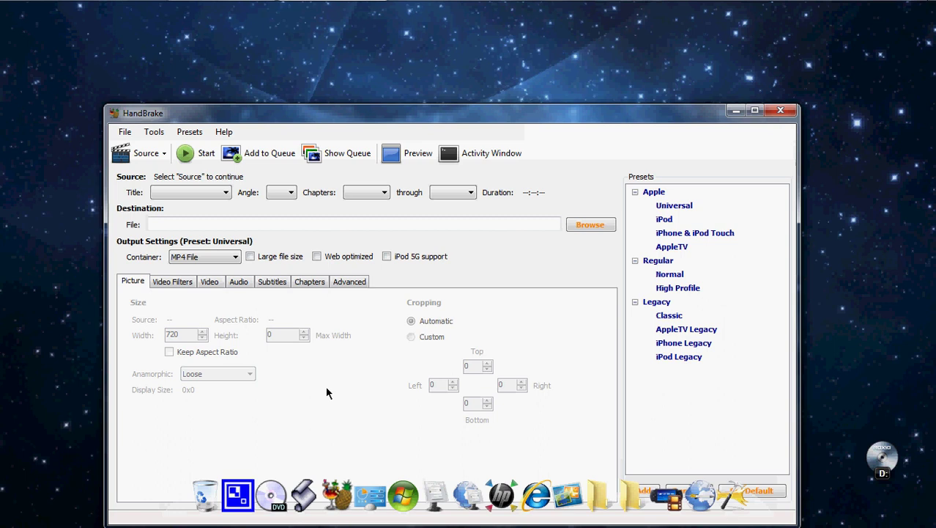
{"action": "left_click", "coordinate": [165, 160]}
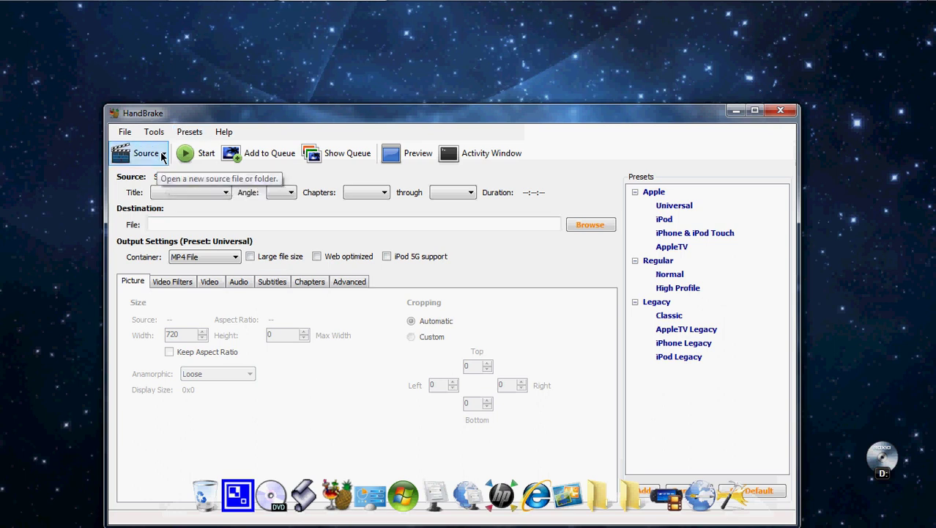
{"action": "left_click", "coordinate": [162, 155]}
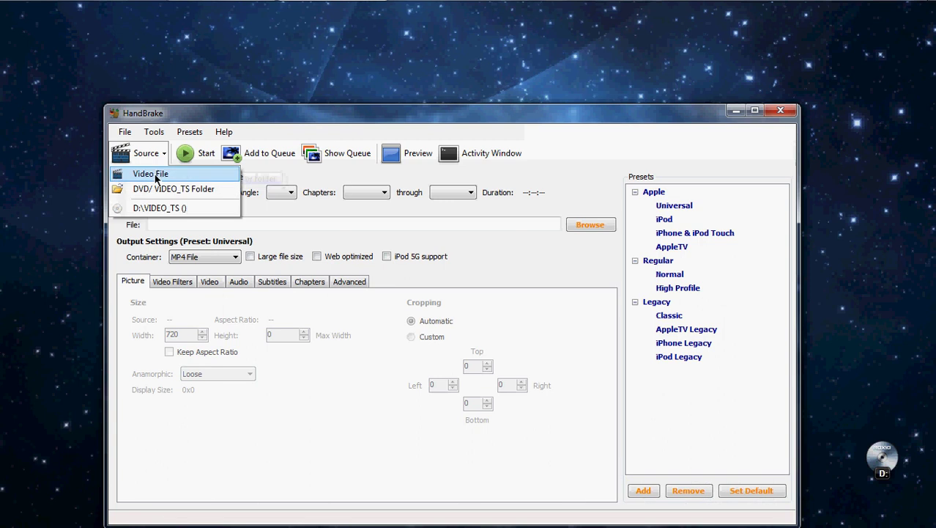
{"action": "left_click", "coordinate": [156, 176]}
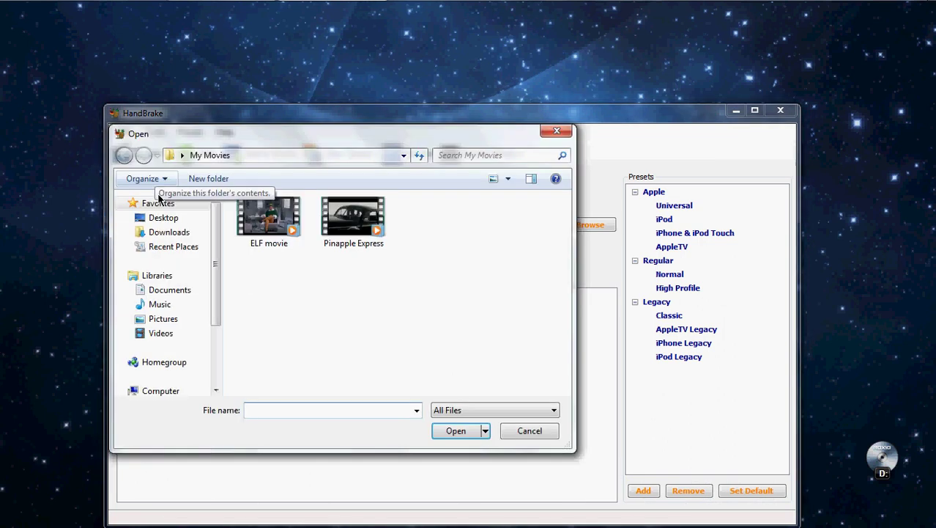
{"action": "left_click", "coordinate": [182, 220]}
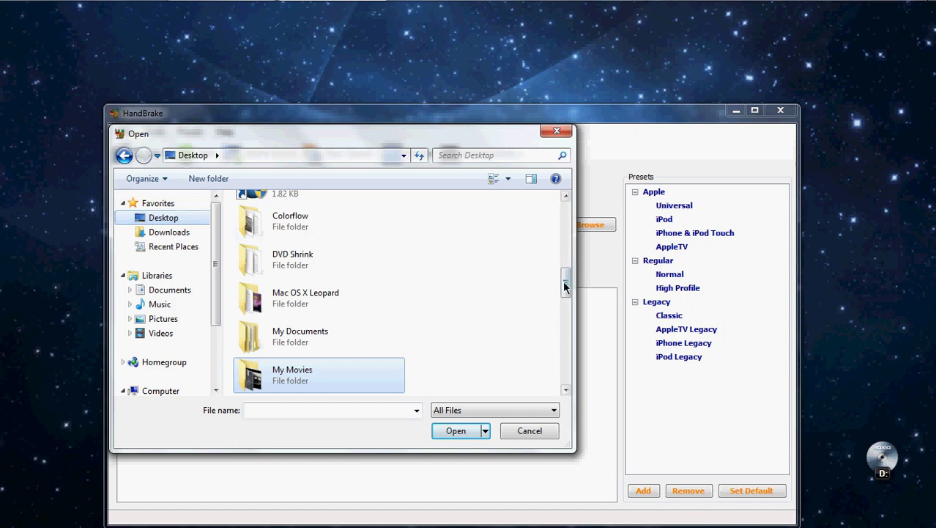
{"action": "left_click_drag", "start_coordinate": [564, 286], "coordinate": [563, 329]}
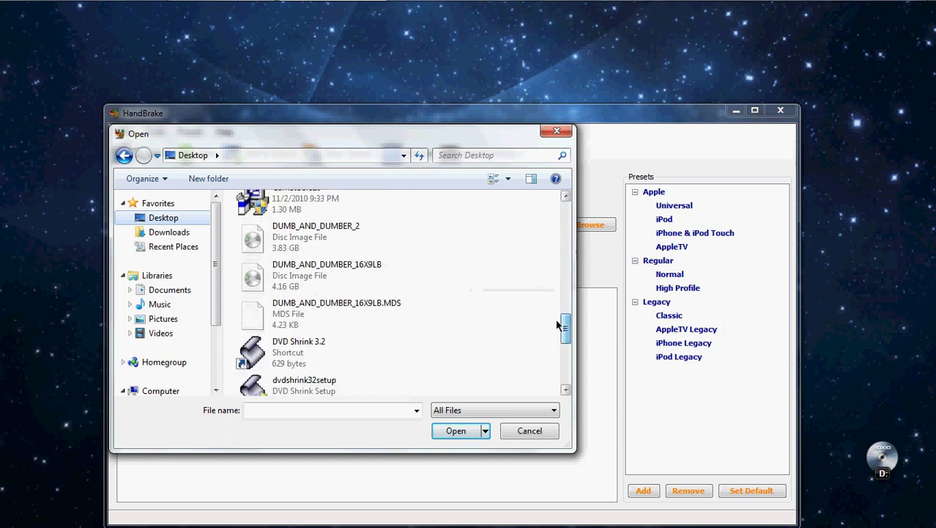
{"action": "double_click", "coordinate": [283, 236]}
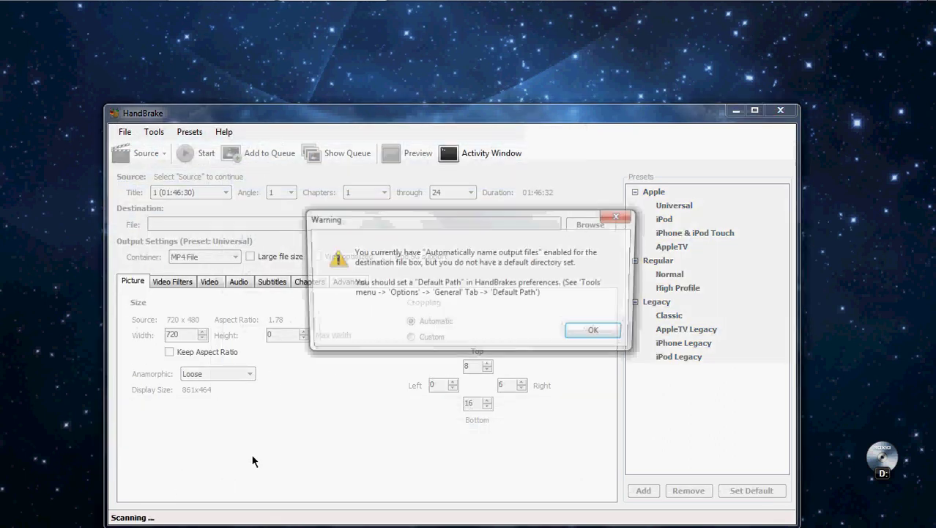
Step: Dismiss the default path warning and set the output destination to a file named "dumb and dumber" in the My Movies folder on the Desktop
{"action": "left_click", "coordinate": [584, 336]}
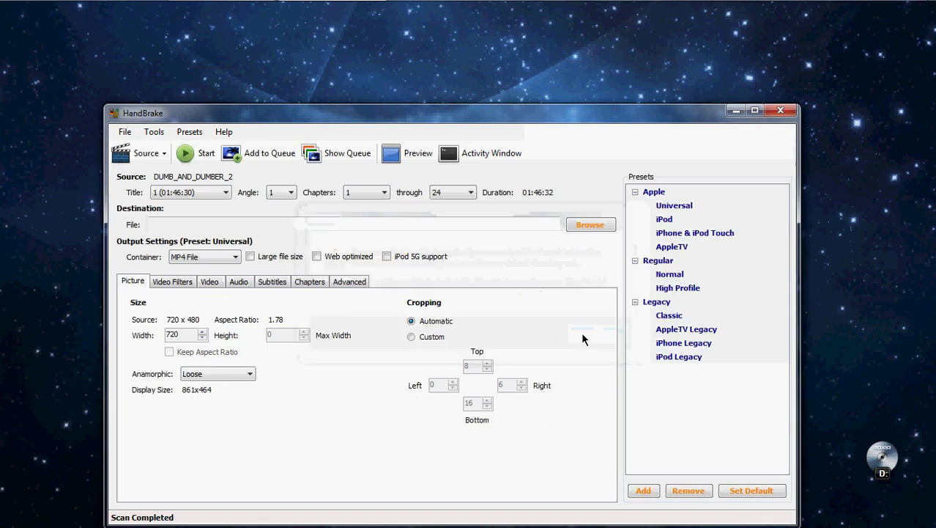
{"action": "left_click", "coordinate": [589, 229]}
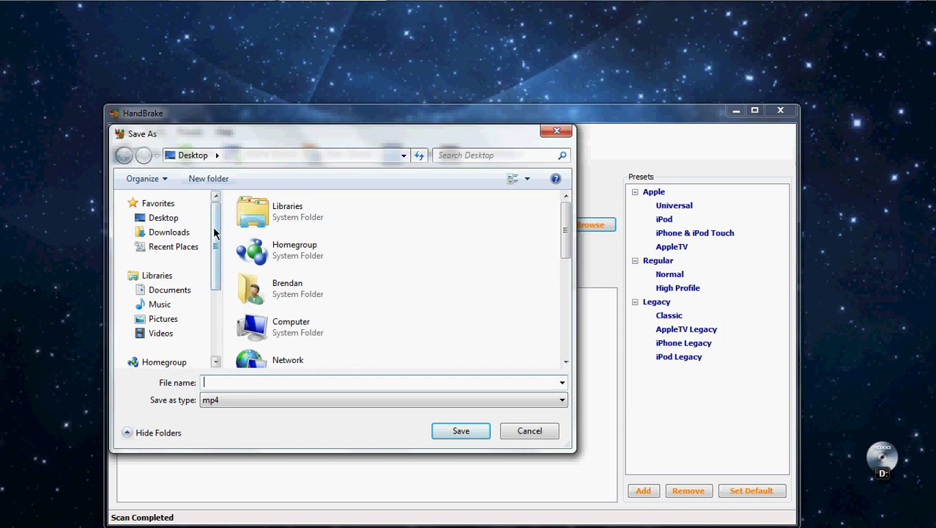
{"action": "scroll", "coordinate": [217, 231], "scroll_direction": "down", "scroll_amount": 2}
{"action": "scroll", "coordinate": [217, 228], "scroll_direction": "up", "scroll_amount": 2}
{"action": "mouse_move", "coordinate": [217, 220]}
{"action": "left_mouse_down"}
{"action": "mouse_move", "coordinate": [214, 272]}
{"action": "mouse_move", "coordinate": [217, 214]}
{"action": "left_mouse_up"}
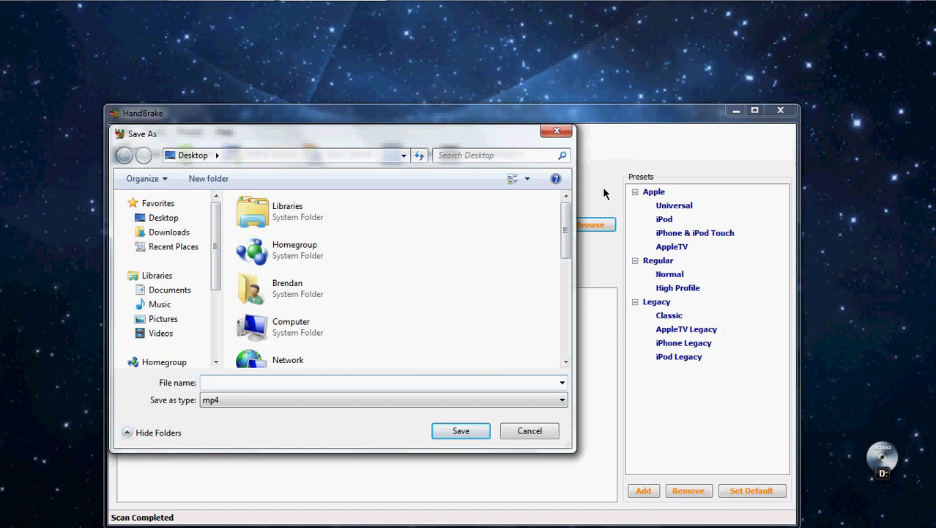
{"action": "left_click_drag", "start_coordinate": [564, 237], "coordinate": [559, 338]}
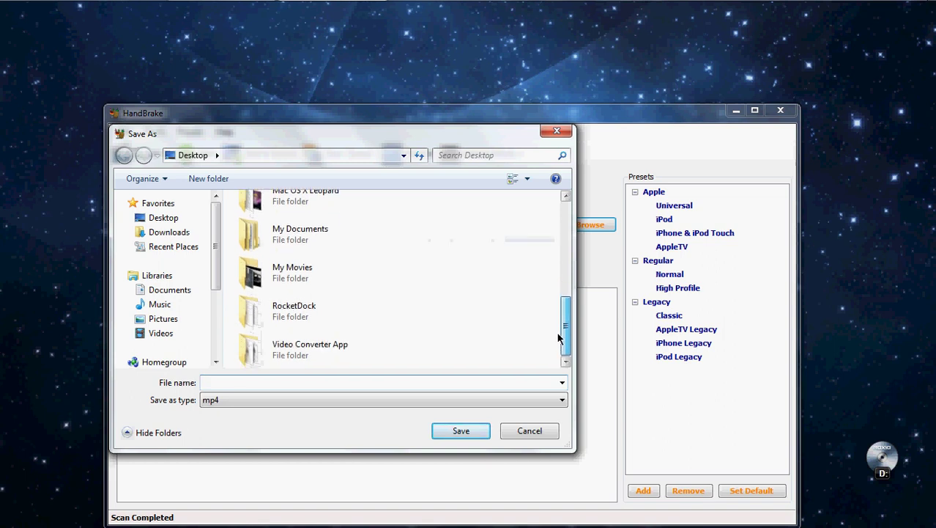
{"action": "double_click", "coordinate": [300, 271]}
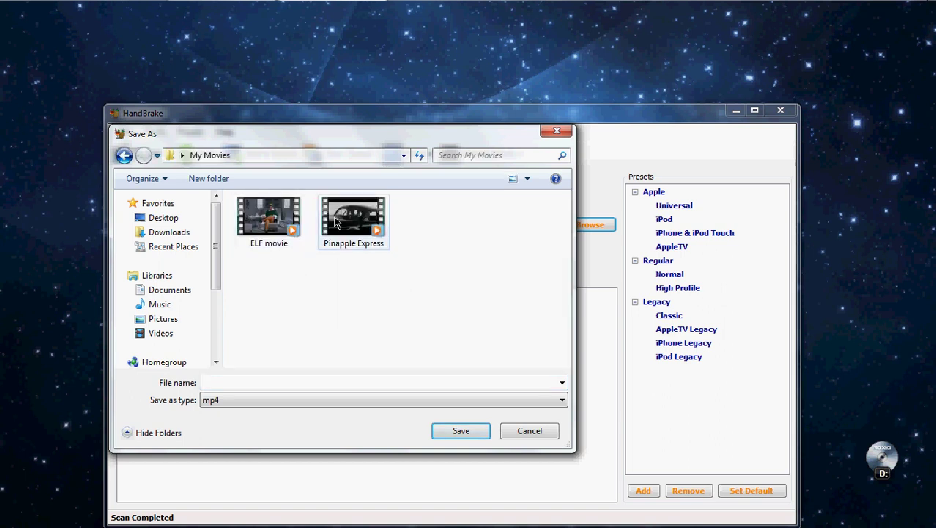
{"action": "left_click", "coordinate": [304, 384]}
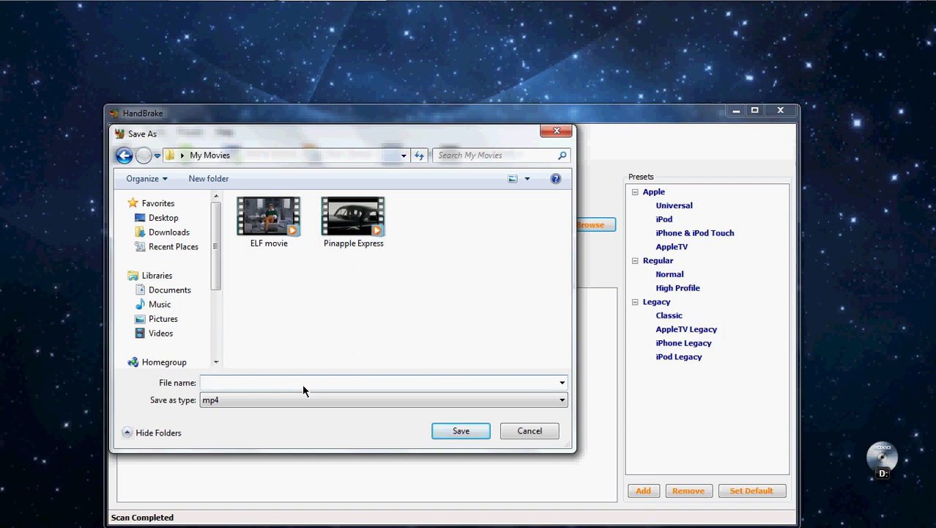
{"action": "type", "text": "dumb and dumber"}
{"action": "left_click", "coordinate": [452, 432]}
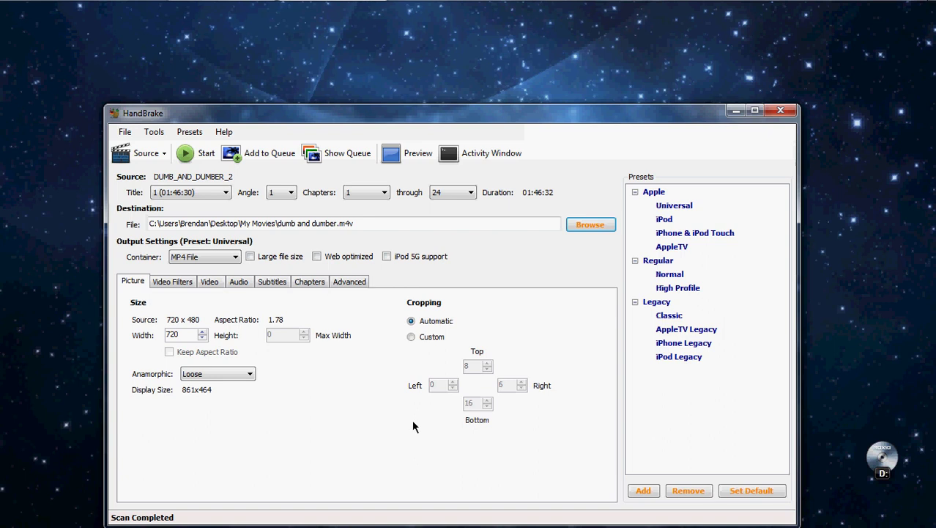
Step: Look through the video filter, video, audio, subtitle, chapter and picture settings for the encode
{"action": "left_click", "coordinate": [175, 285]}
{"action": "left_click", "coordinate": [211, 283]}
{"action": "left_click", "coordinate": [238, 282]}
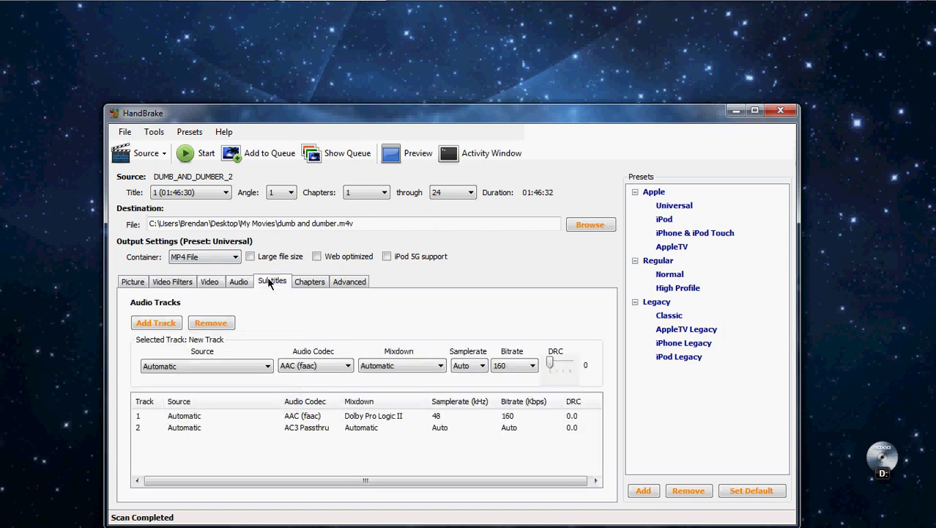
{"action": "left_click", "coordinate": [273, 283]}
{"action": "left_click", "coordinate": [315, 284]}
{"action": "left_click", "coordinate": [335, 281]}
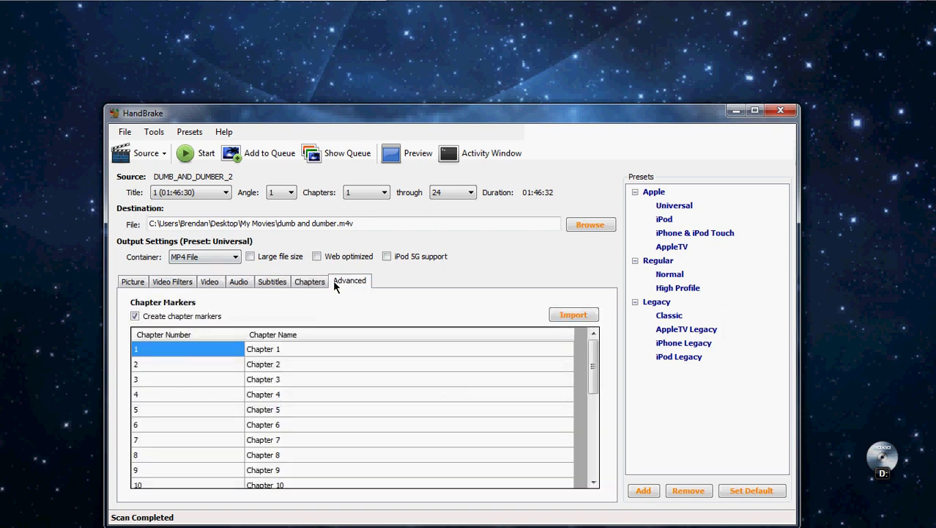
{"action": "left_click", "coordinate": [165, 283]}
{"action": "left_click", "coordinate": [134, 285]}
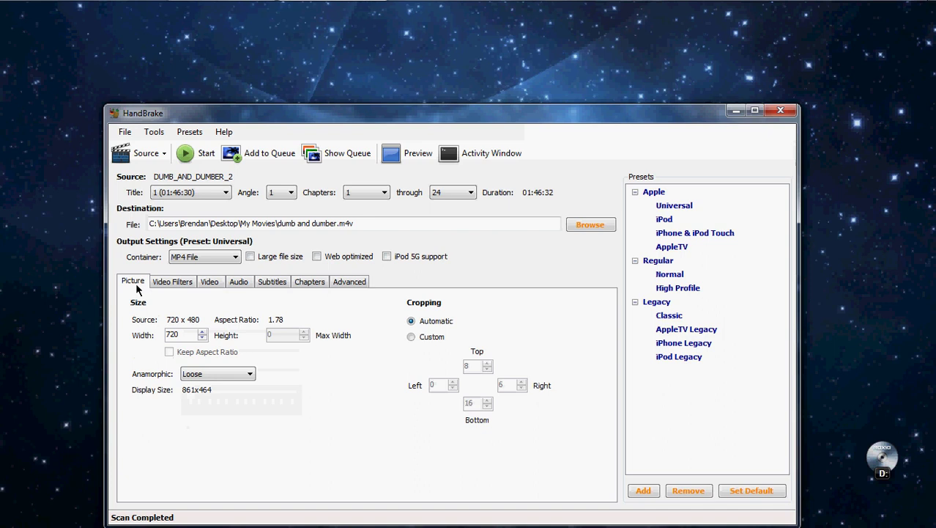
Step: Apply the Apple Universal preset to the output settings
{"action": "left_click", "coordinate": [678, 208]}
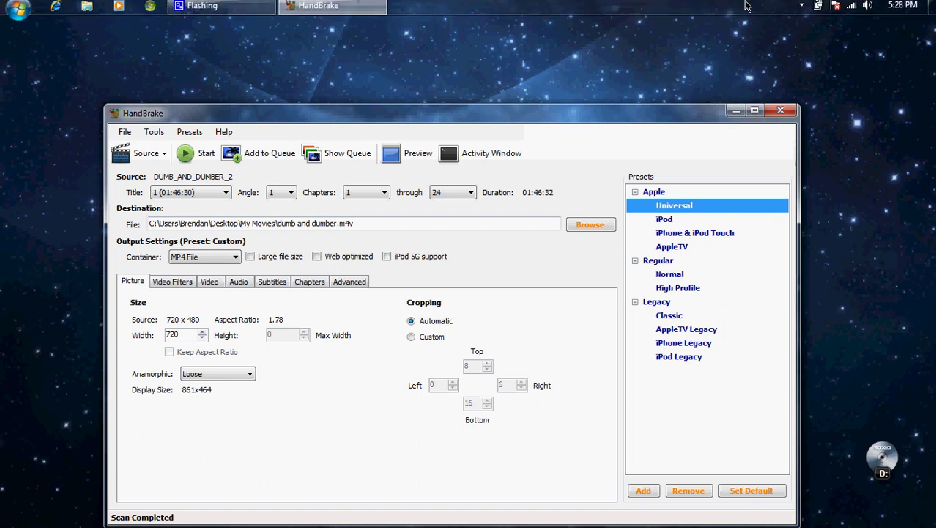
{"action": "left_click", "coordinate": [802, 11]}
{"action": "left_click", "coordinate": [790, 90]}
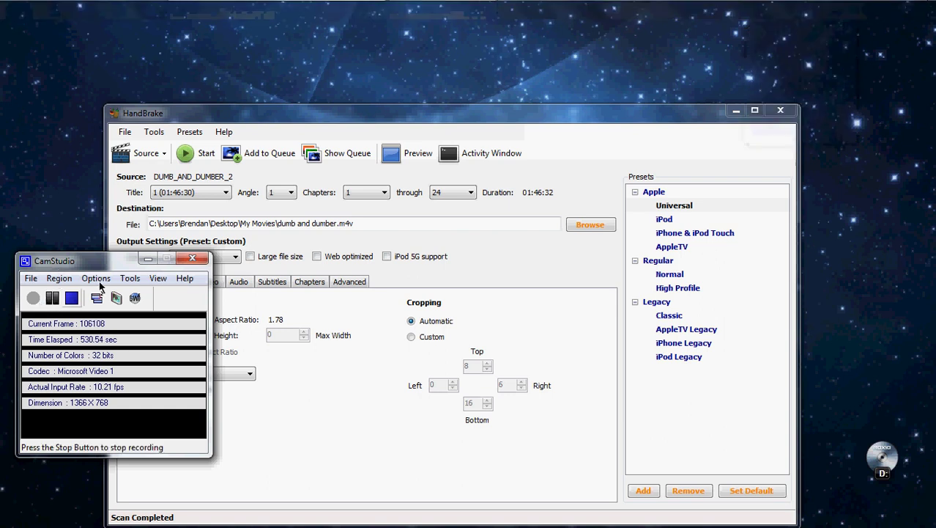
{"action": "left_click", "coordinate": [147, 258]}
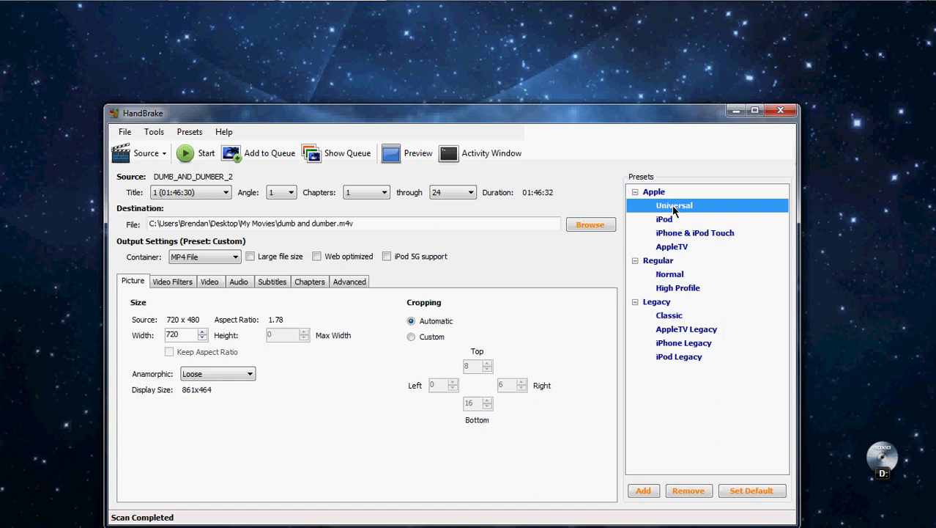
Step: Start the encode and minimize both the encoding console and HandBrake
{"action": "left_click", "coordinate": [192, 156]}
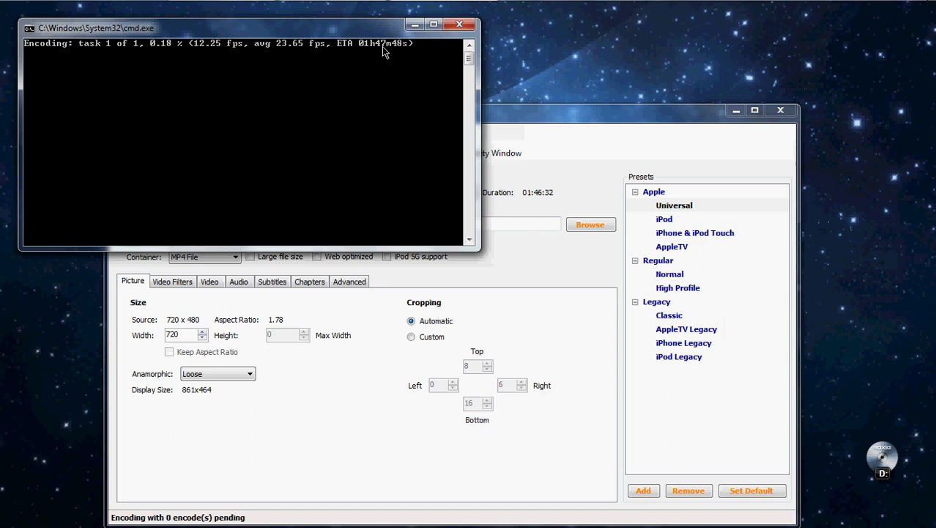
{"action": "left_click", "coordinate": [415, 25]}
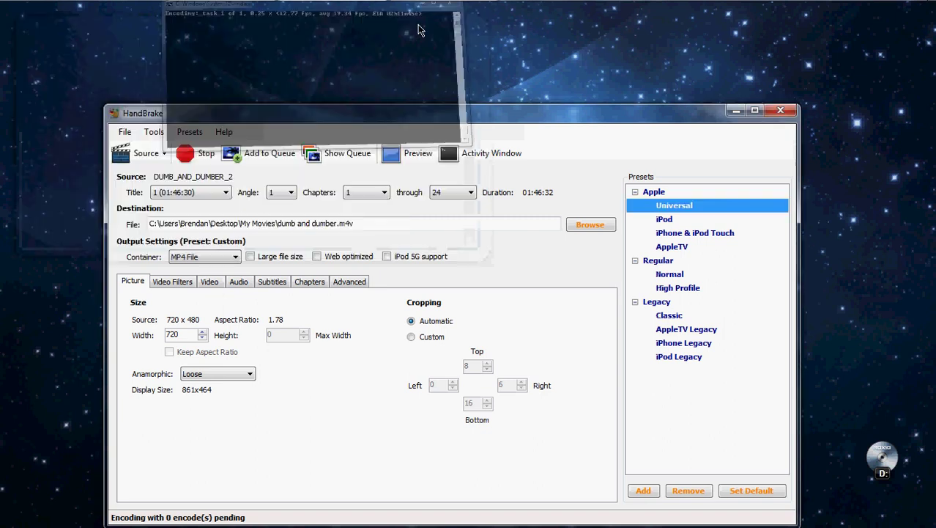
{"action": "left_click", "coordinate": [735, 111]}
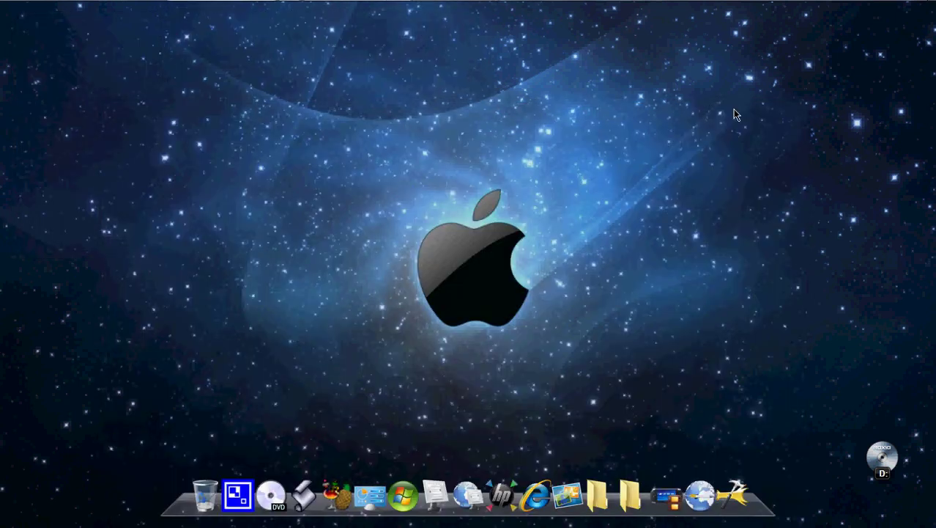
Step: Turn on the display of desktop icons
{"action": "right_click", "coordinate": [359, 139]}
{"action": "mouse_move", "coordinate": [434, 150]}
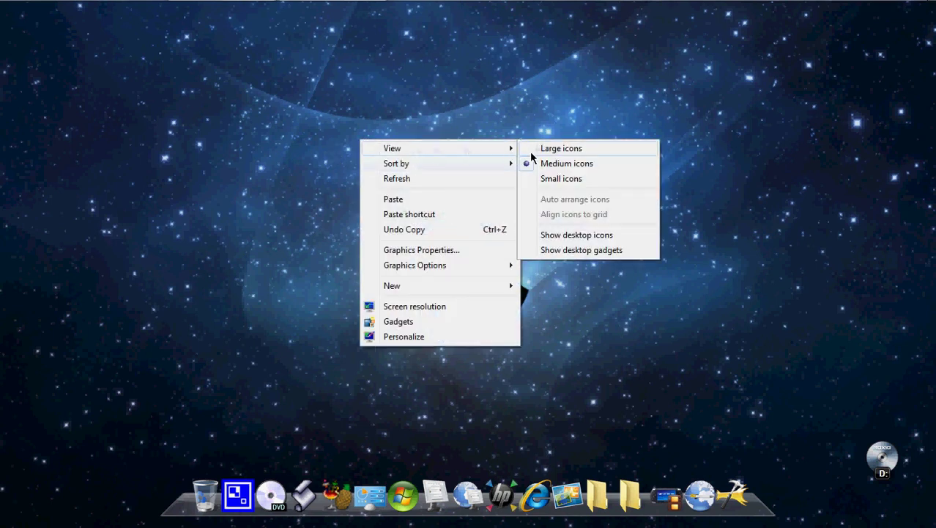
{"action": "left_click", "coordinate": [569, 236]}
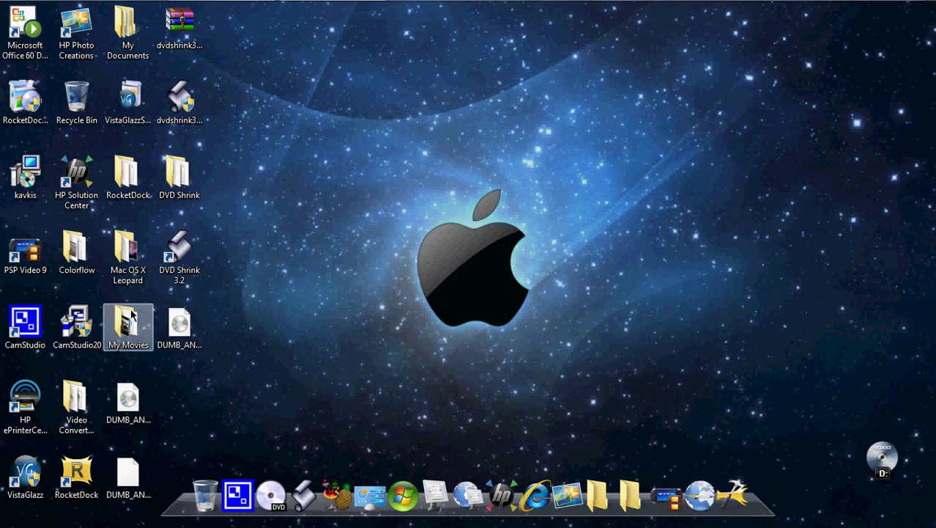
Step: Move the My Movies folder to an empty area of the desktop, open it and reposition its window
{"action": "left_click_drag", "start_coordinate": [132, 324], "coordinate": [371, 187]}
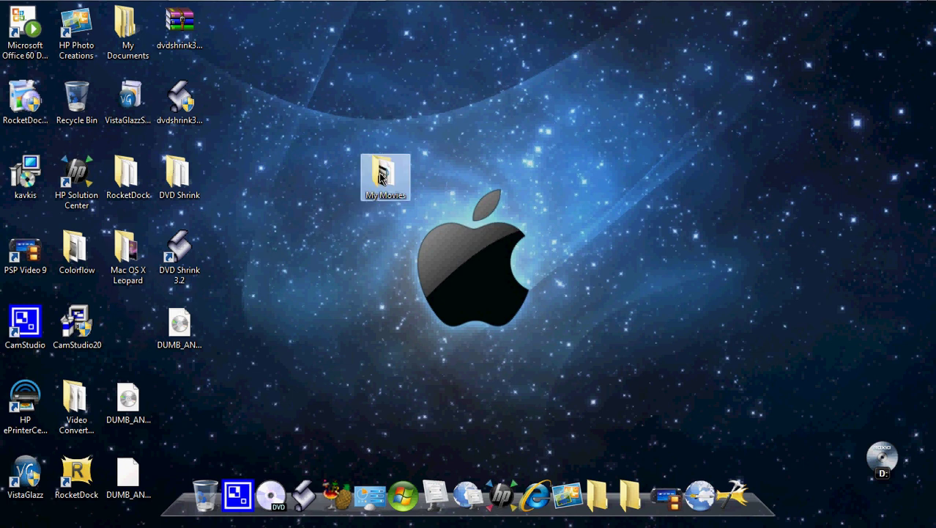
{"action": "double_click", "coordinate": [380, 179]}
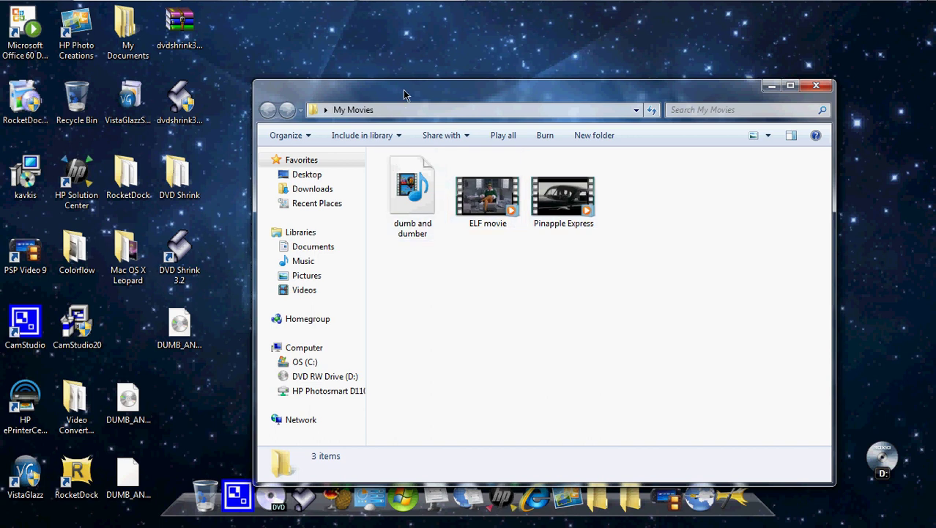
{"action": "left_click_drag", "start_coordinate": [405, 94], "coordinate": [152, 93]}
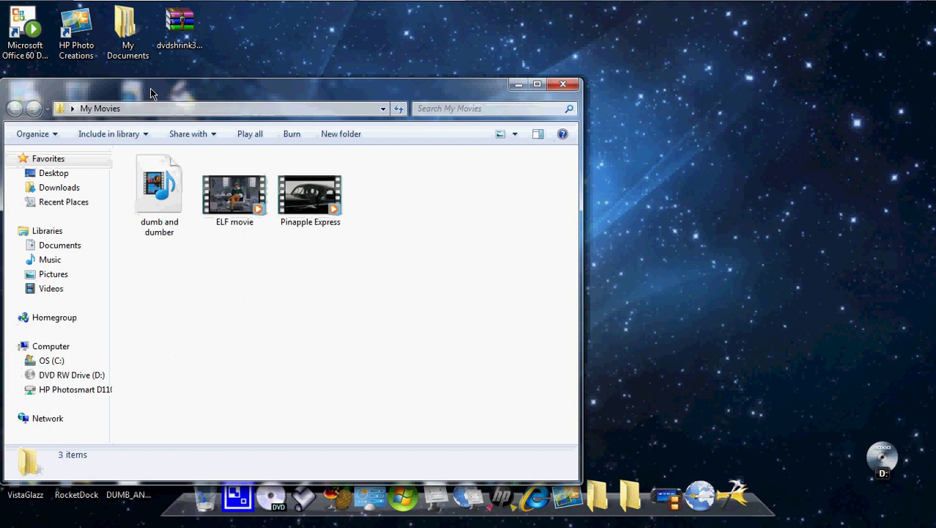